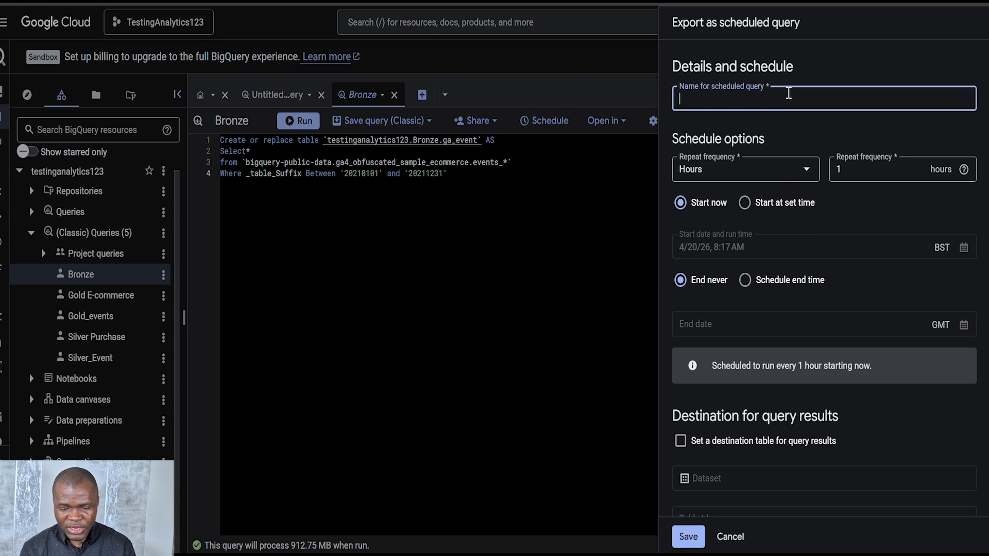
Name the scheduled query Bronze and set it to repeat every day at 6:00 UTC
text(Bronze)
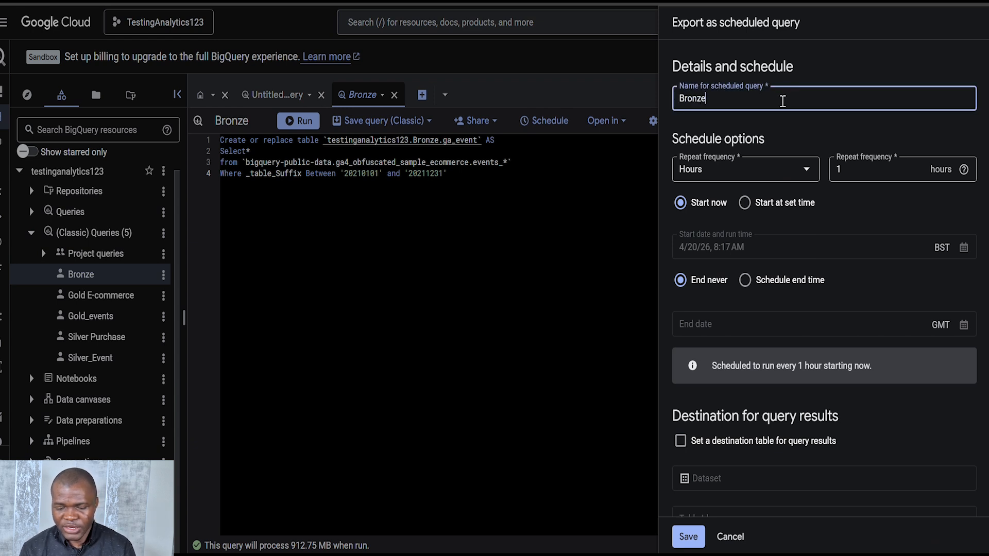
click(755, 170)
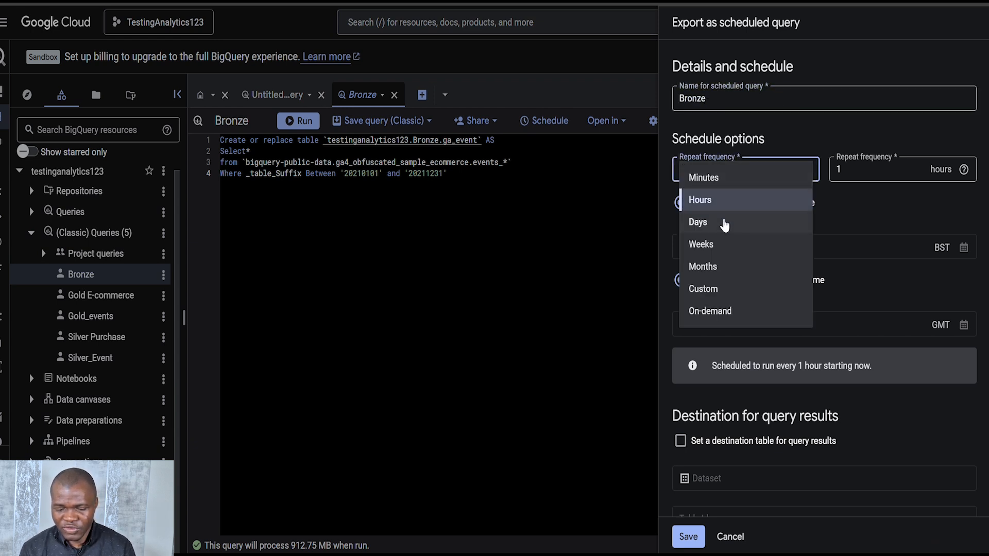
click(717, 222)
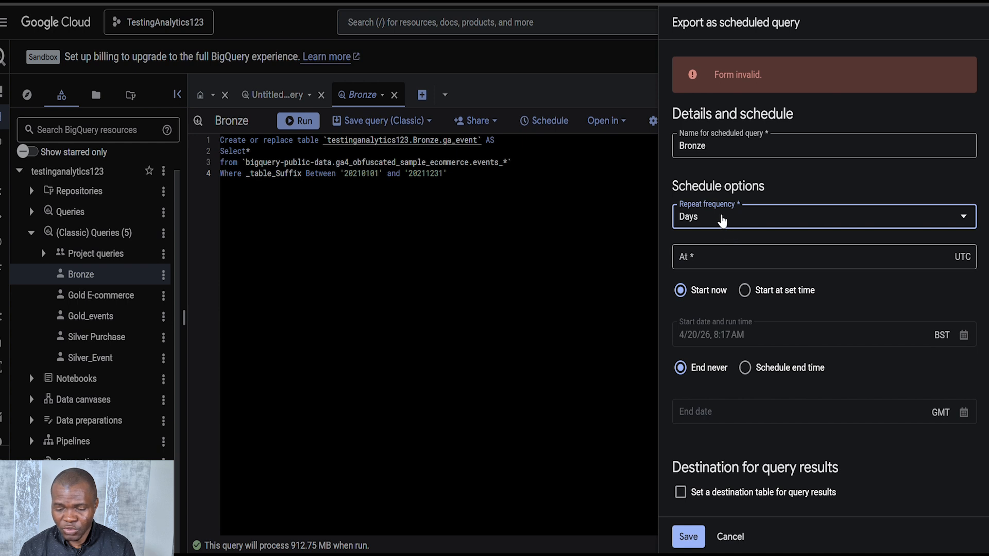
click(722, 218)
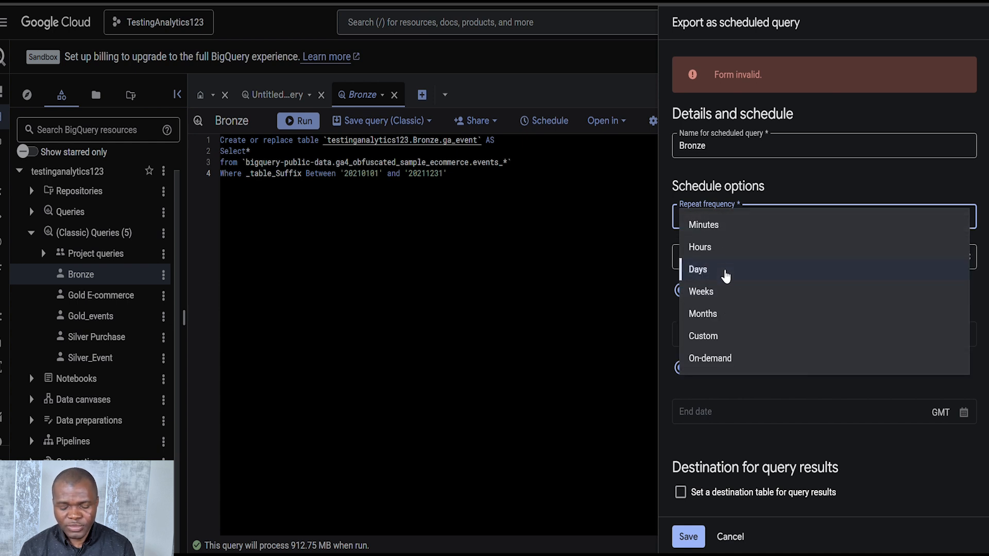
click(845, 172)
click(714, 258)
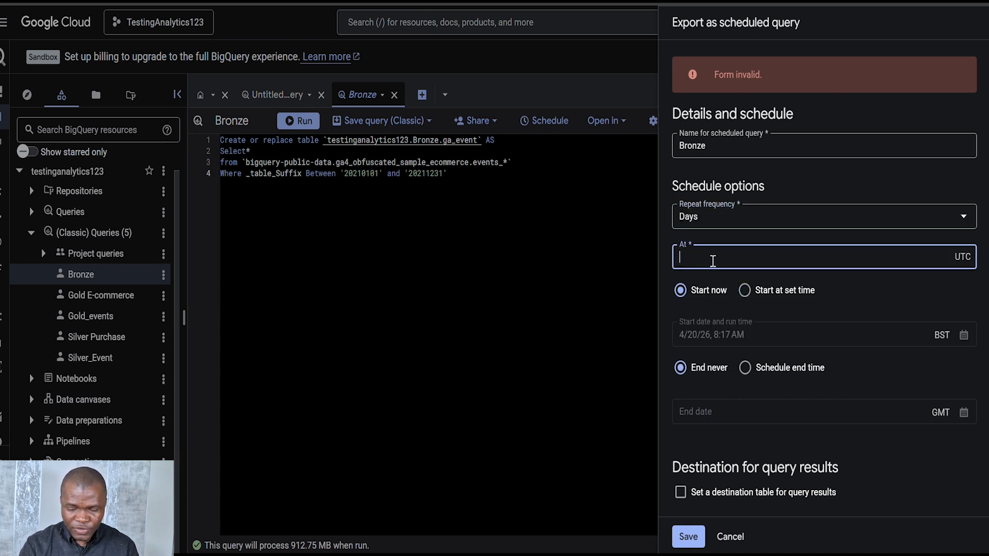
text(6:00)
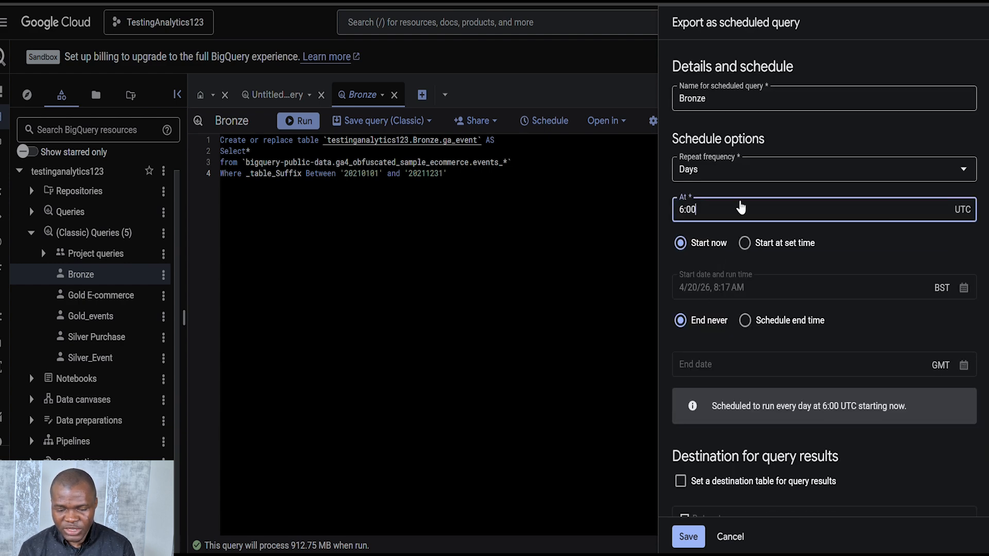
Review the remaining schedule, destination and notification options, and try to save the Bronze scheduled query
scroll(731, 373, down, 5)
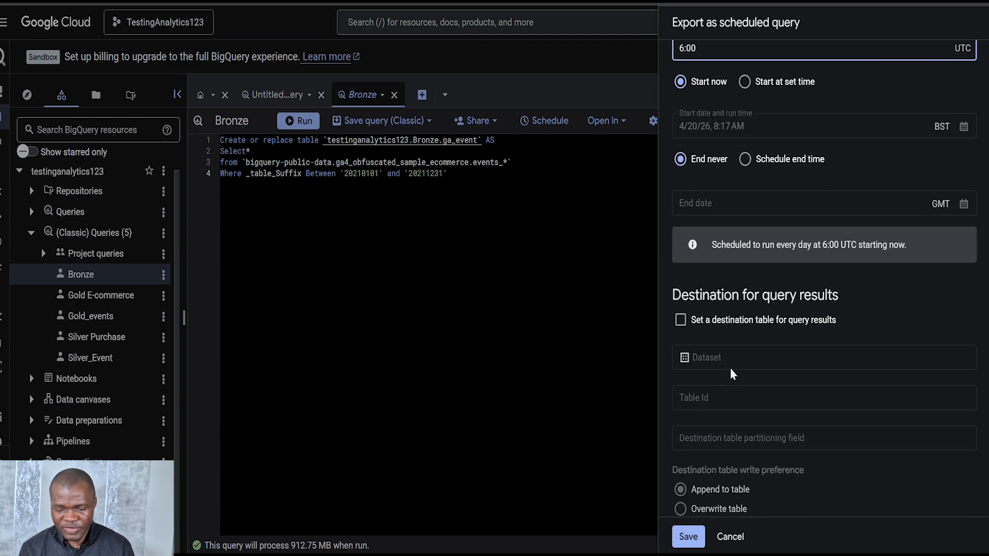
scroll(724, 232, up, 4)
scroll(726, 263, down, 2)
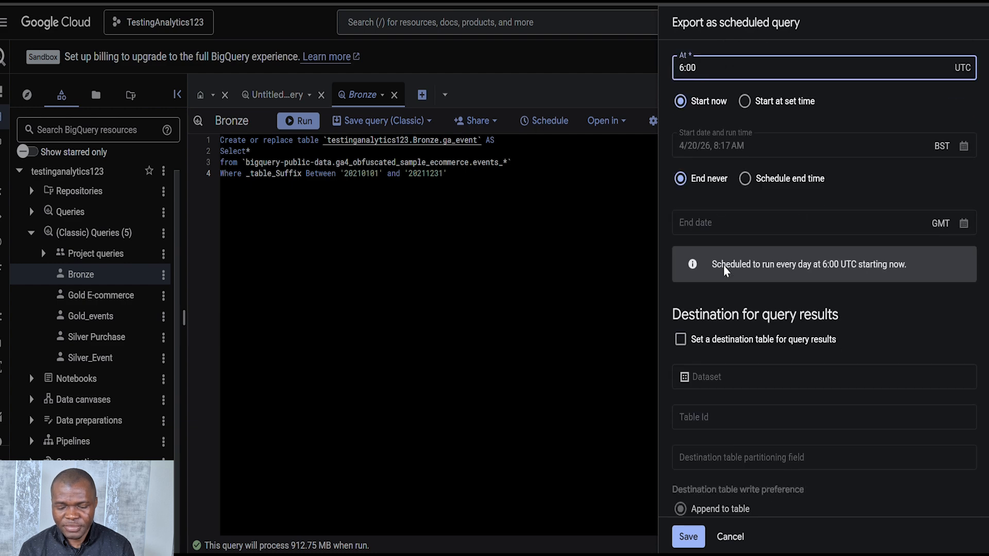
scroll(734, 234, down, 7)
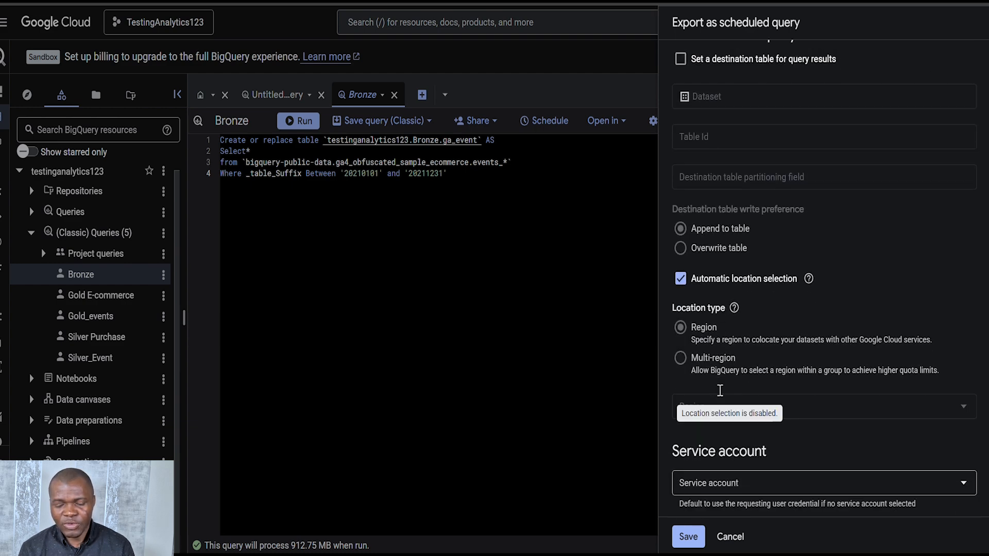
scroll(723, 396, down, 2)
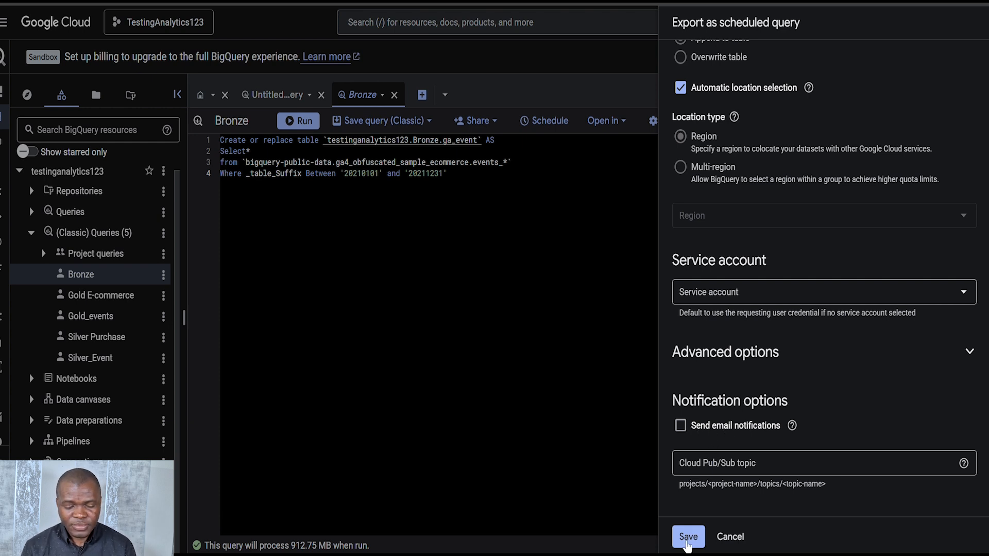
click(689, 538)
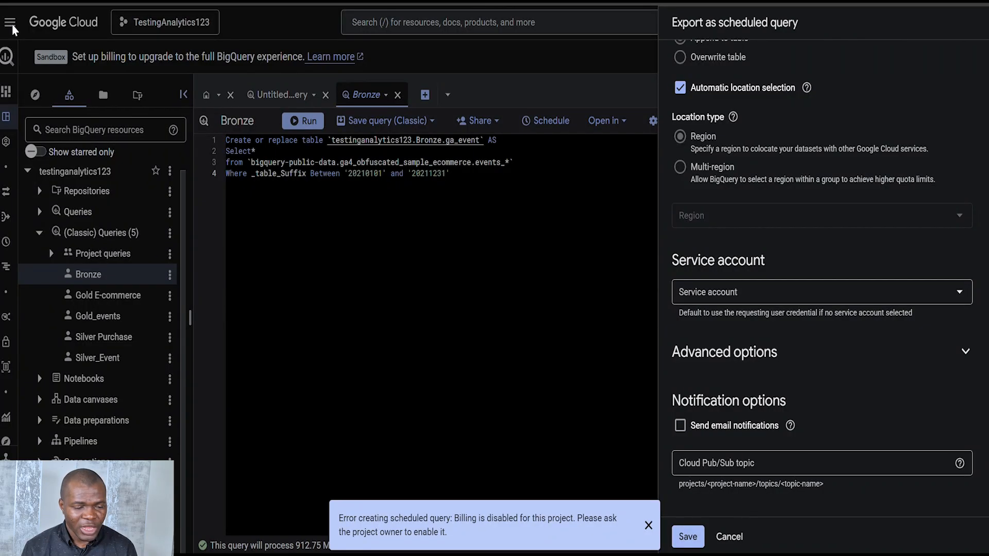
Go to the project's Billing section and open the management page for billing accounts
click(13, 25)
click(9, 24)
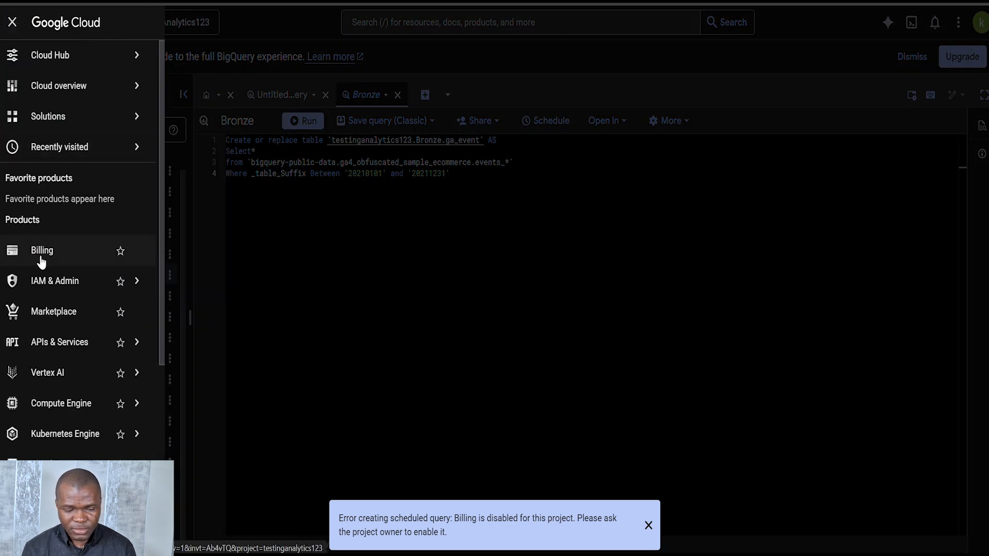
click(42, 251)
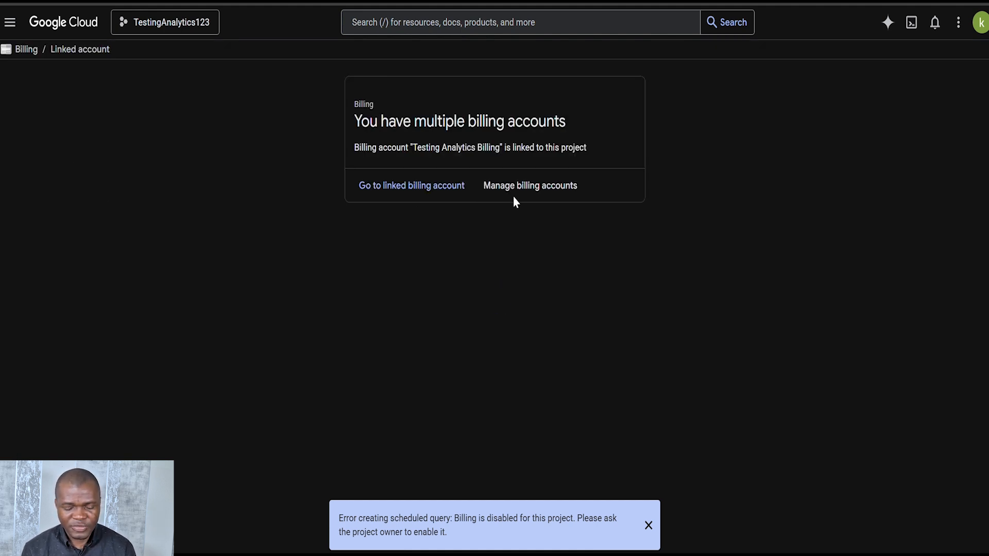
click(517, 192)
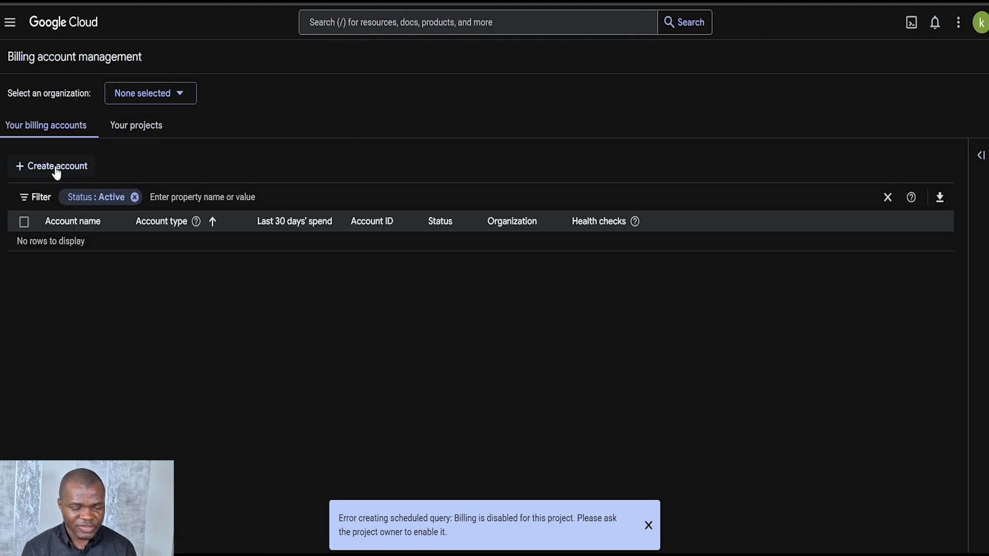
Select the available organization and start creating a new billing account for it
click(177, 94)
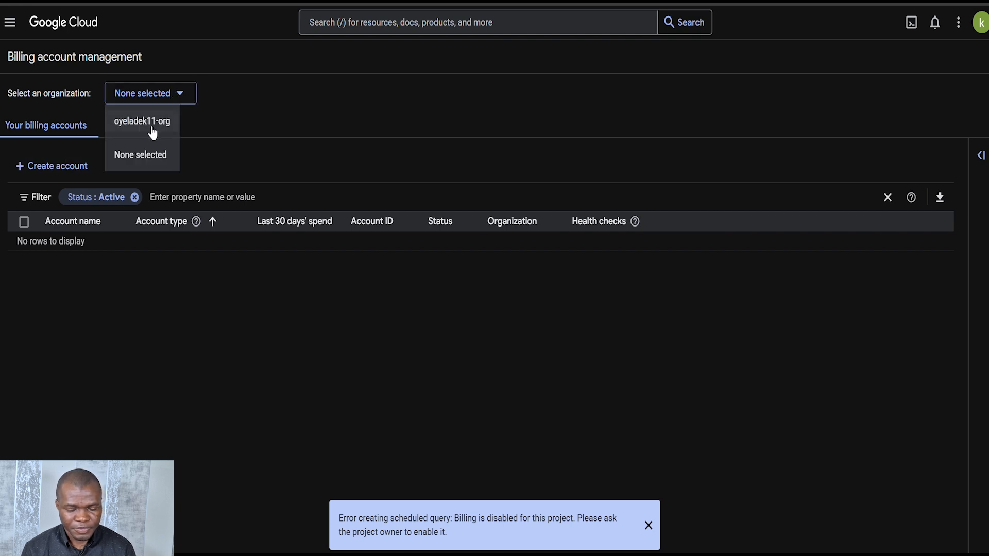
click(170, 129)
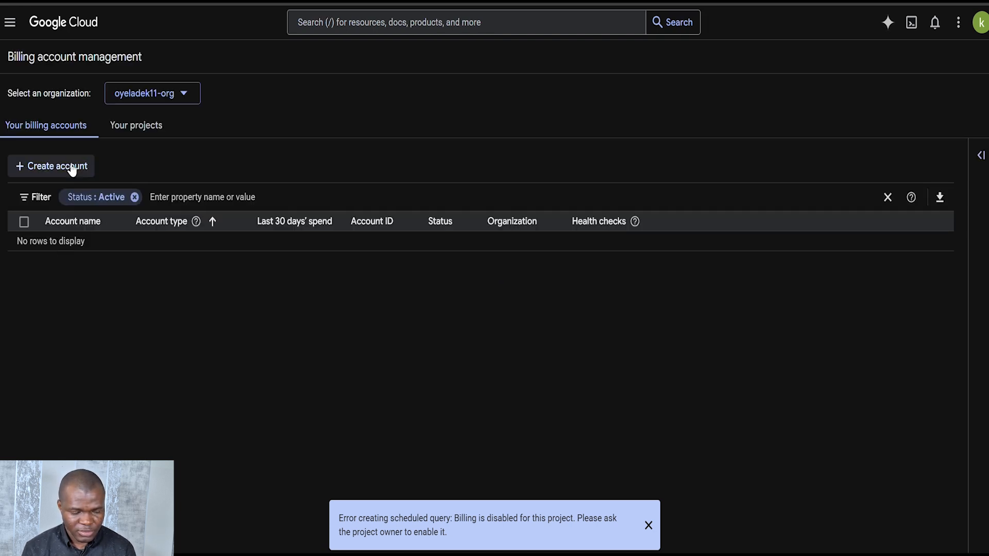
click(73, 170)
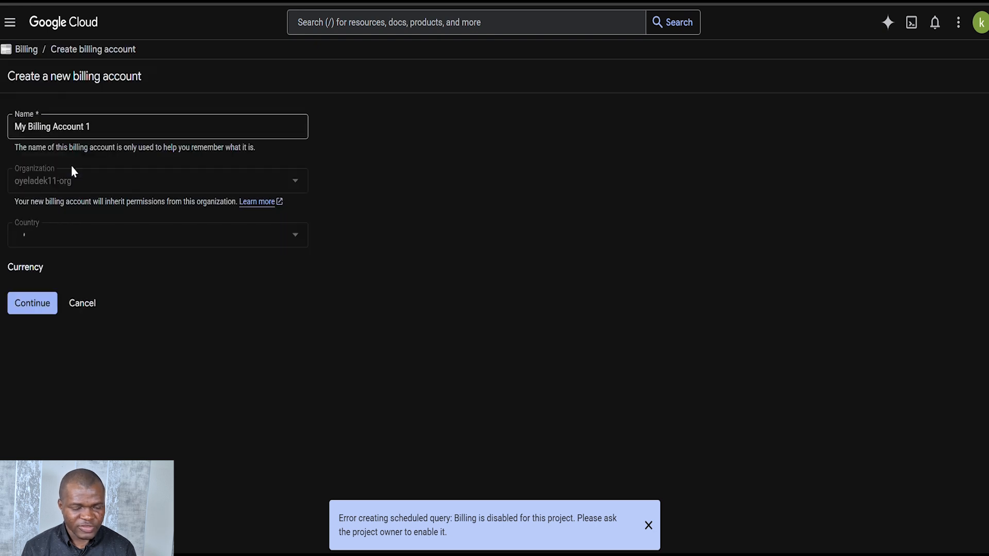
Name the new billing account Testing-Billing and submit its billing profile to enable billing
click(117, 125)
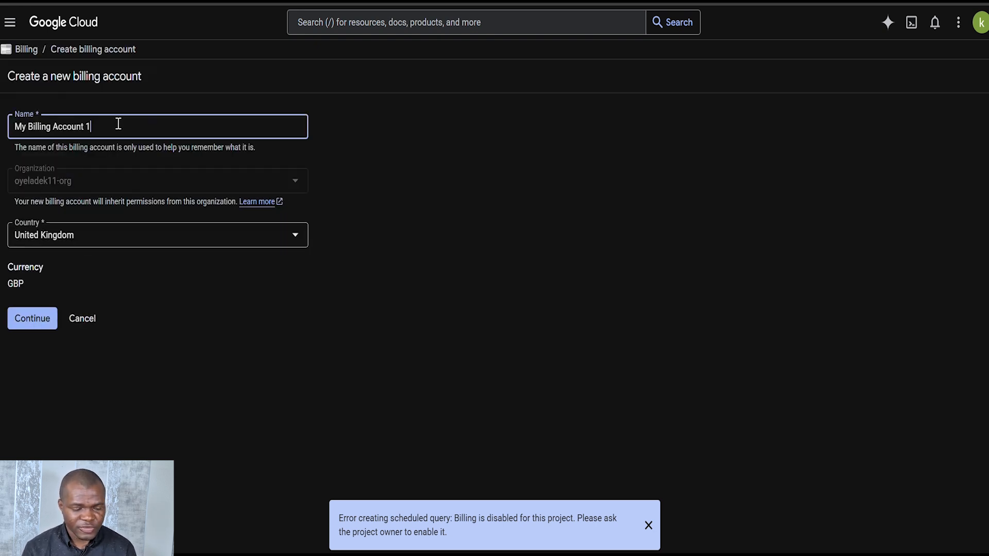
drag(91, 126, 85, 126)
key(BackSpace)
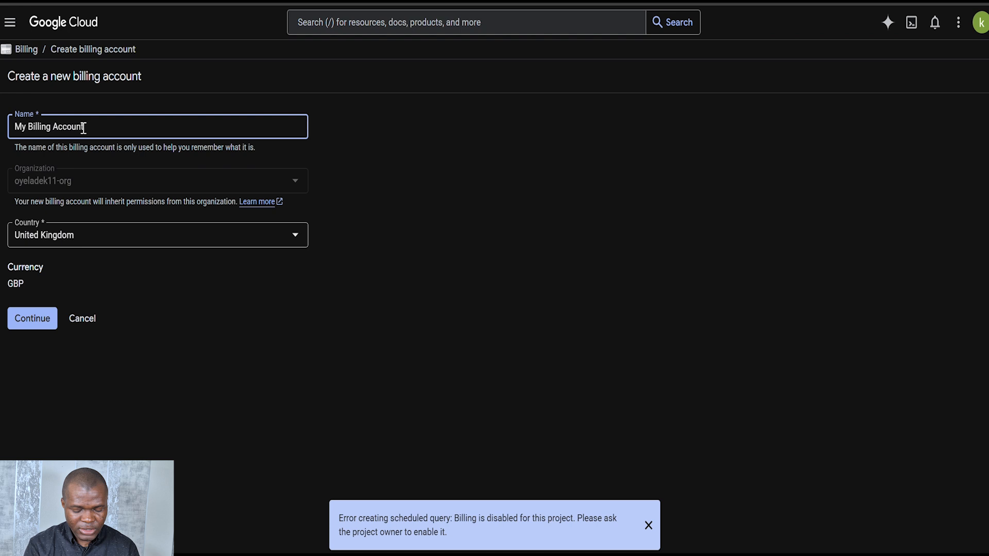
drag(82, 126, 3, 122)
text(Testinf)
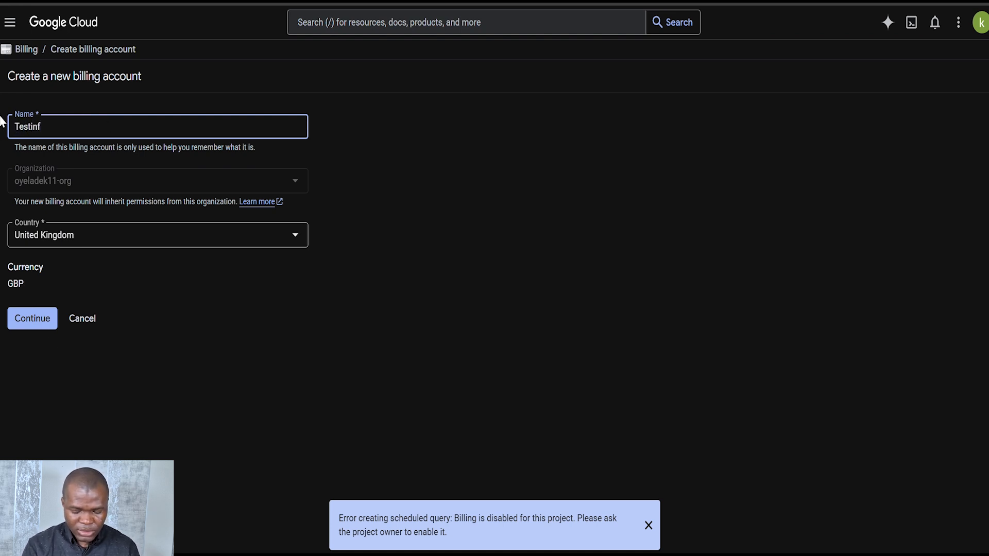
key(BackSpace)
text(g)
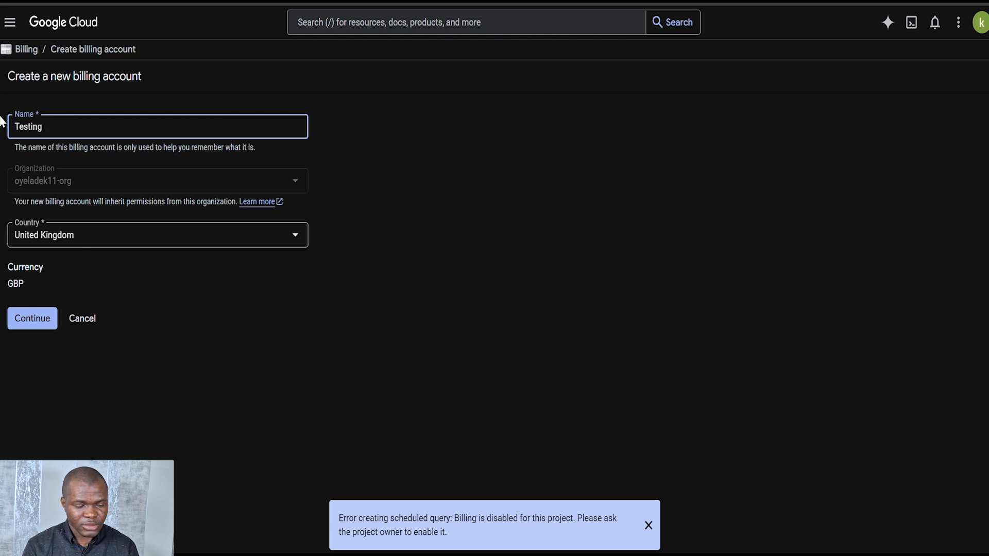
text(-Billing)
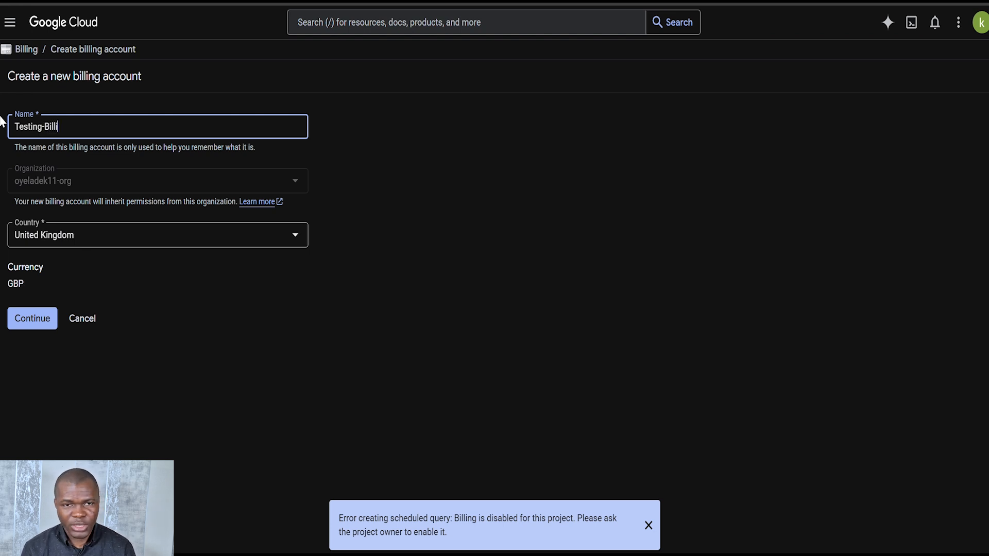
click(47, 330)
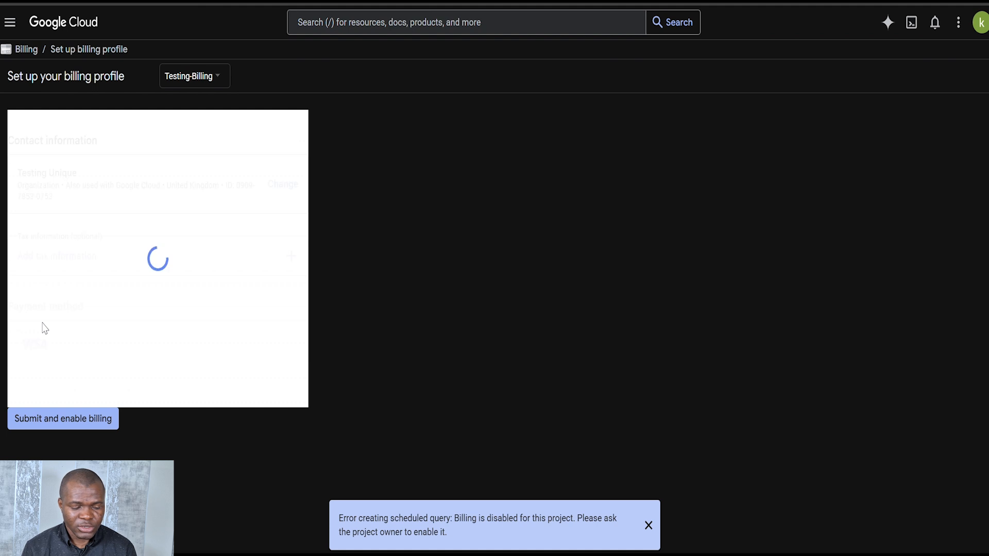
click(72, 421)
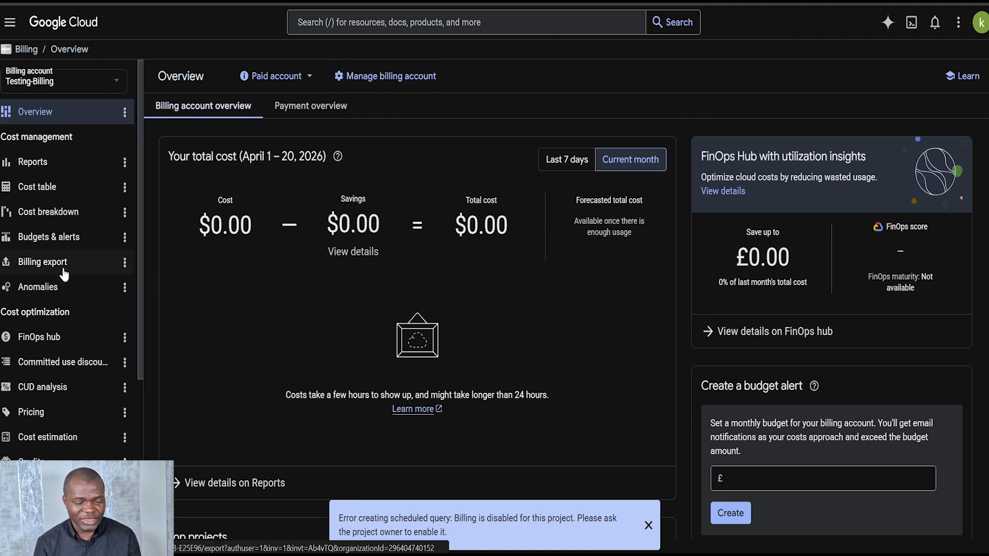
Start a new budget under the billing account's Budgets & alerts and name it Testing Budget
click(65, 241)
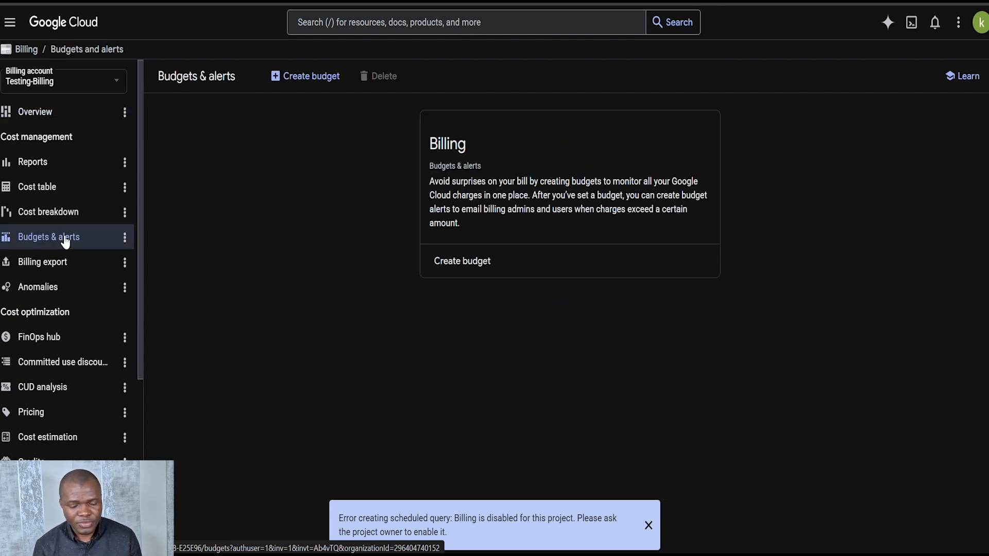
click(462, 262)
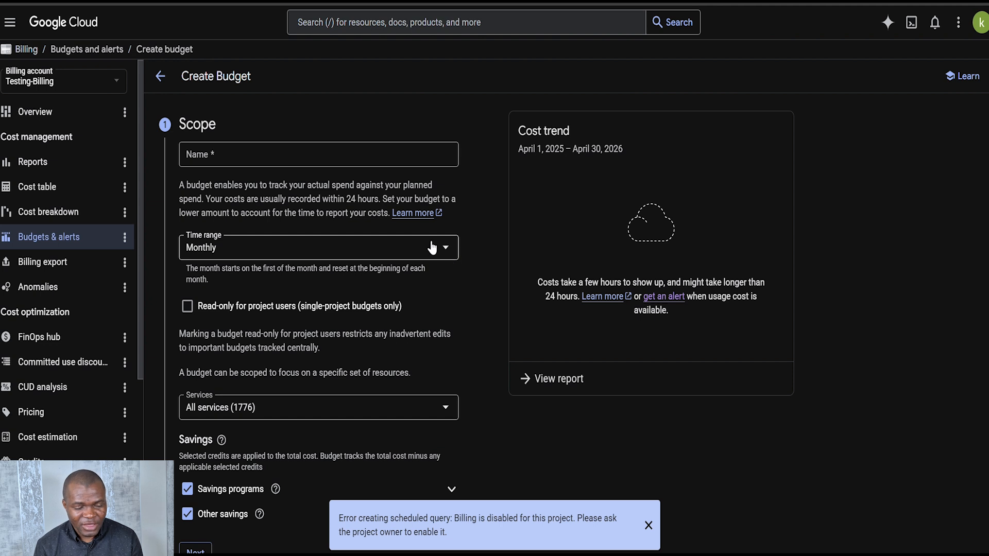
click(341, 153)
text(Tes)
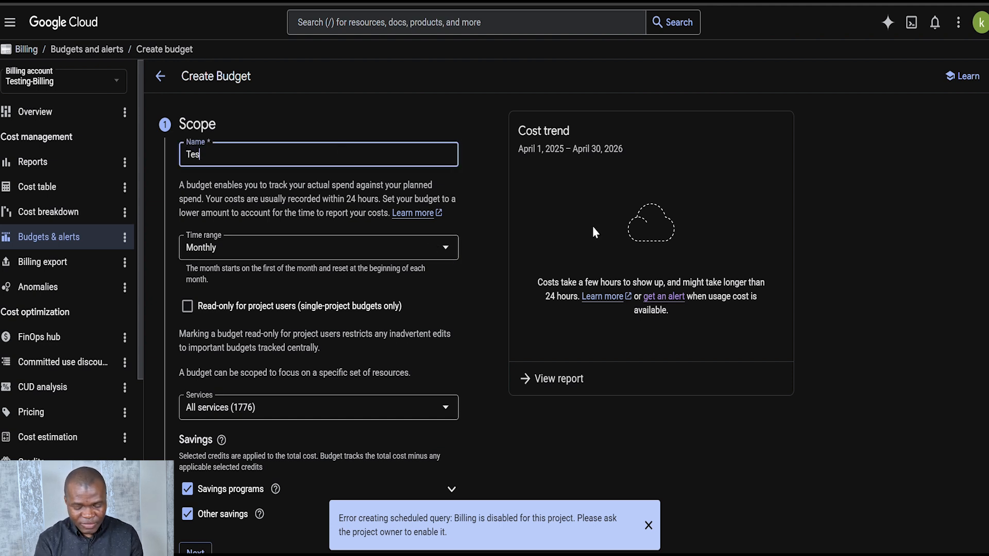
text(ting Bu)
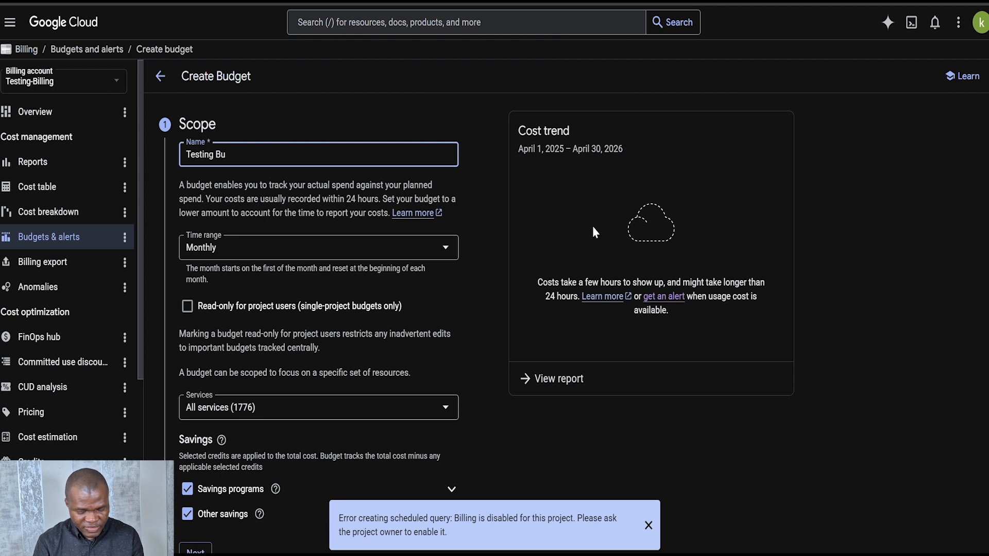
text(sgetdget)
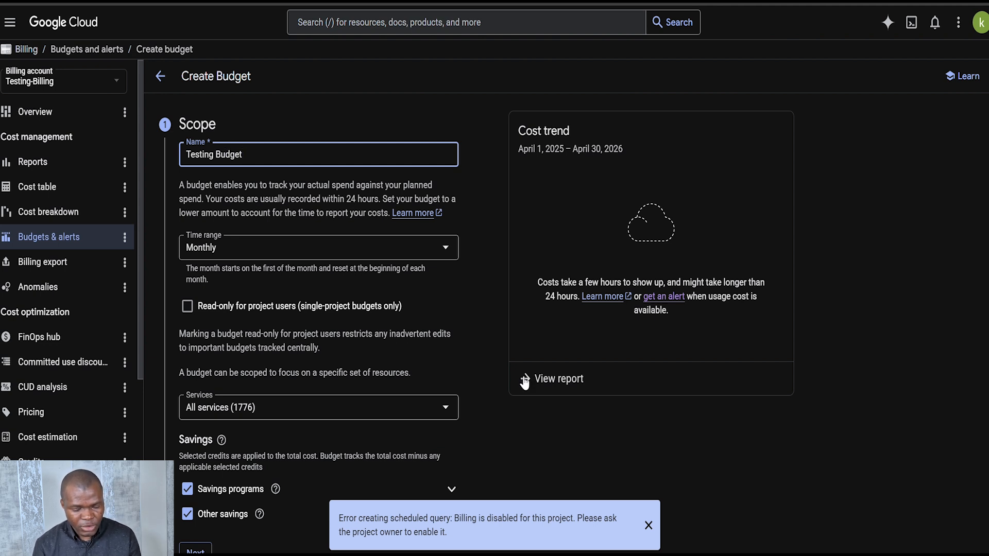
Keep the default budget scope, set a specified target amount of £0, and finish creating the budget
scroll(343, 378, down, 3)
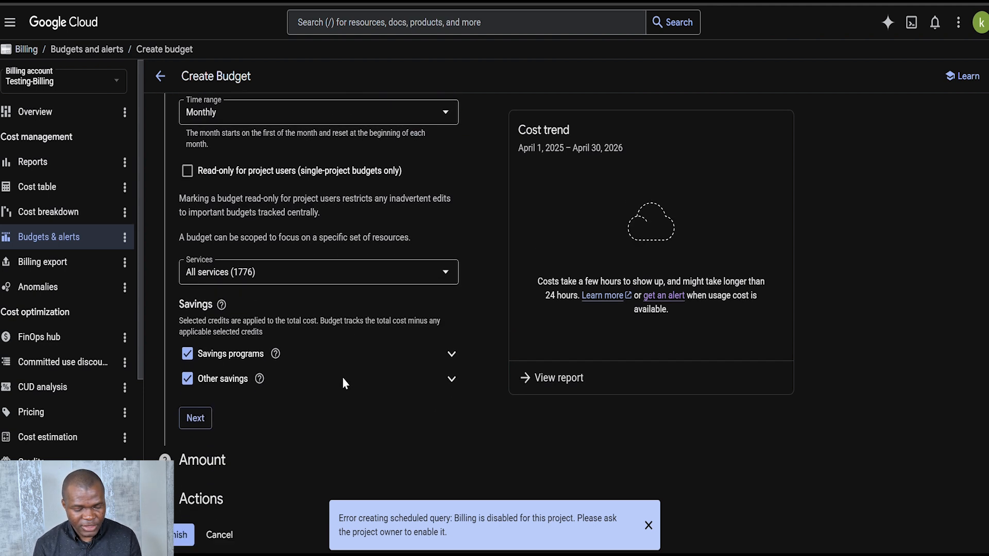
click(191, 411)
click(266, 274)
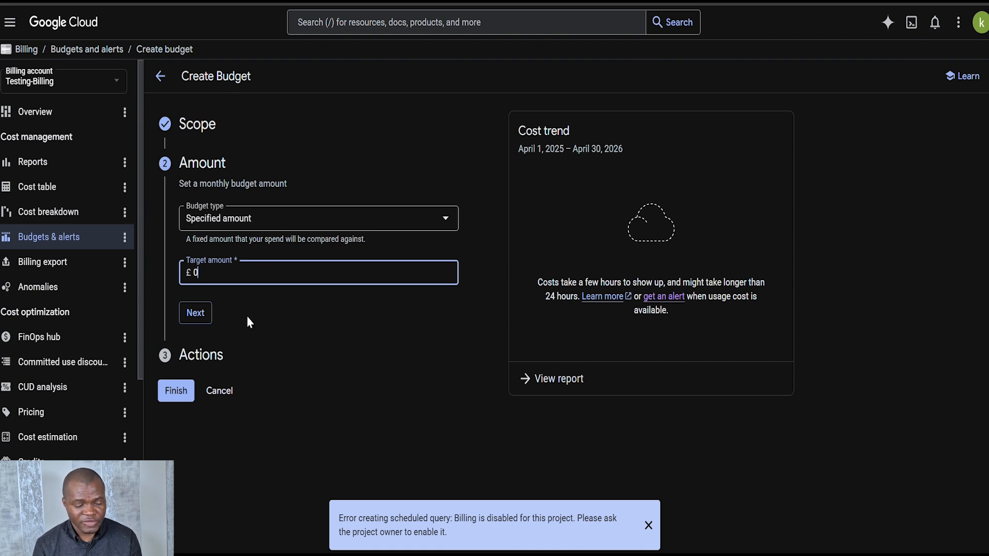
click(178, 393)
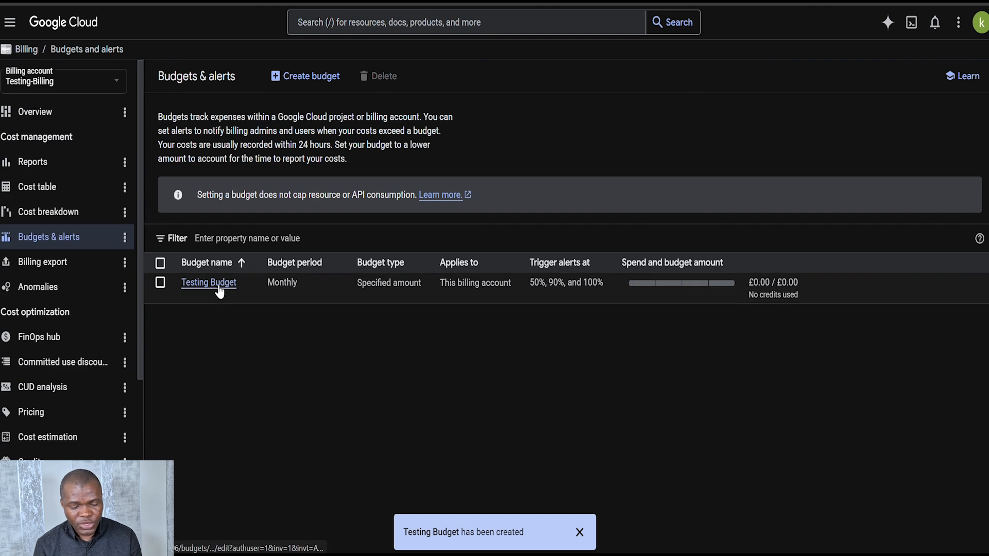
Open Testing Budget for editing, review its alert thresholds and notification settings, and save it
click(219, 290)
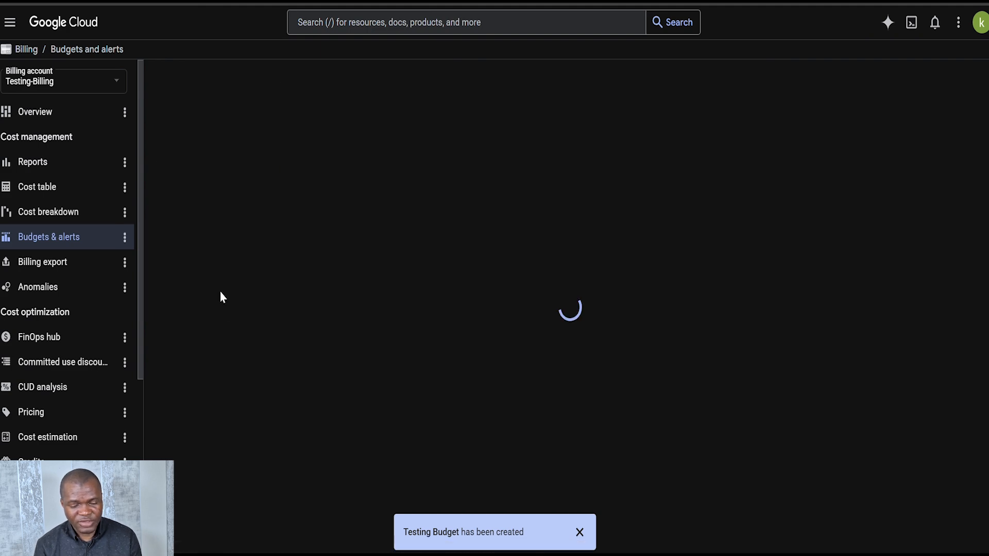
scroll(254, 365, down, 10)
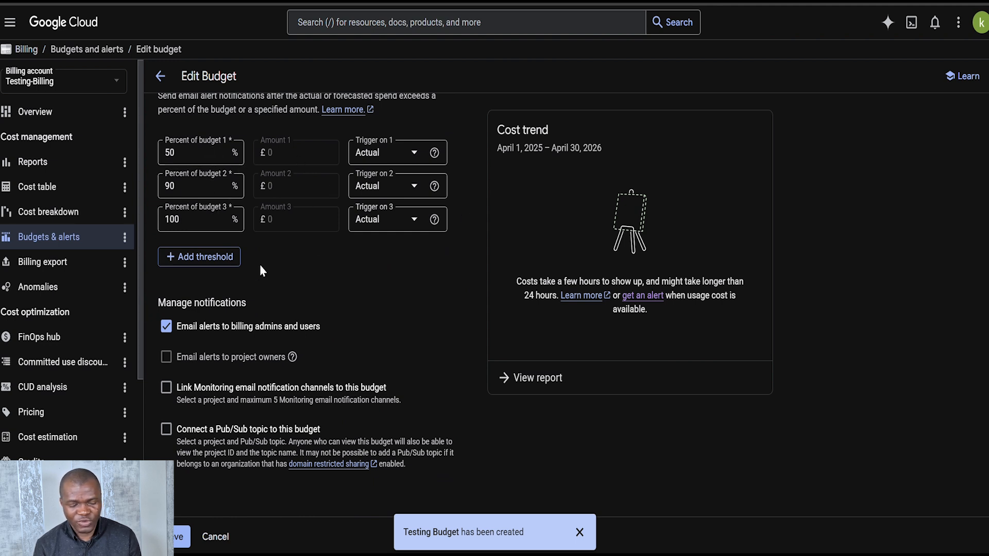
click(179, 541)
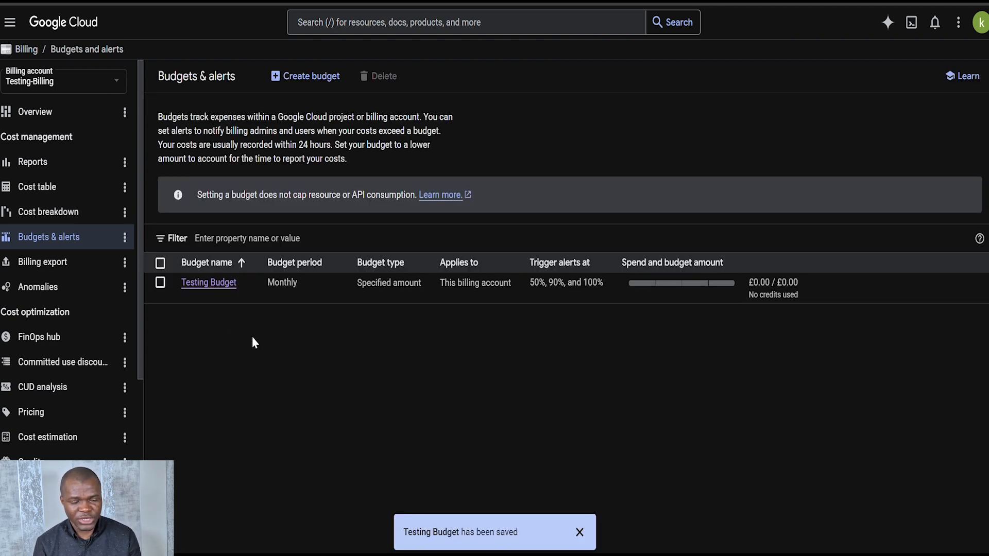
Go to billing account management and list the projects that belong to No organization
click(105, 78)
click(230, 98)
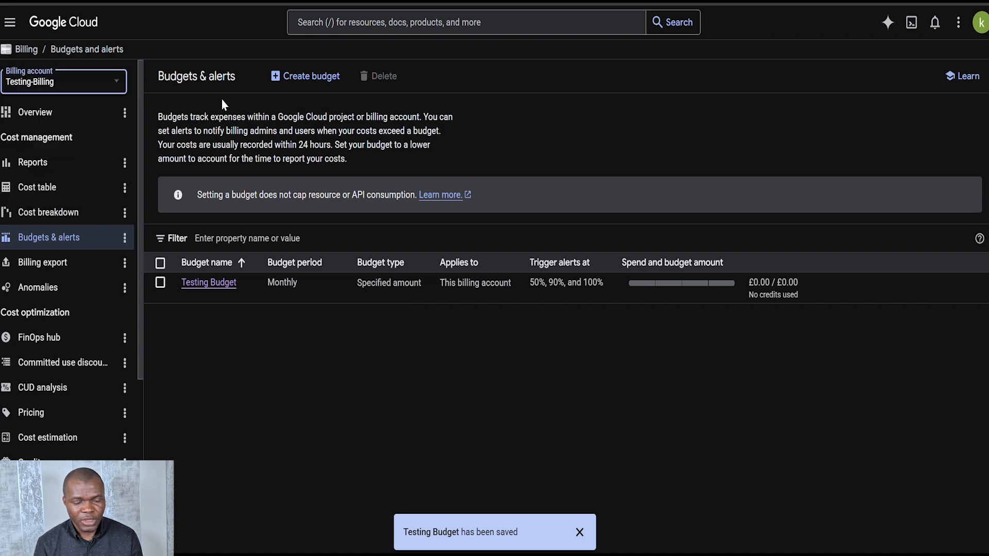
click(113, 83)
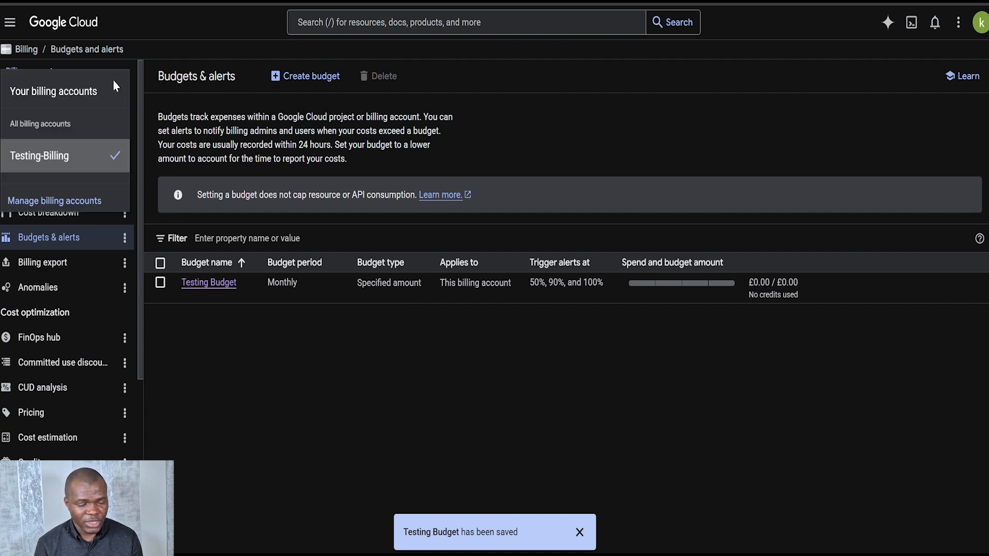
click(83, 208)
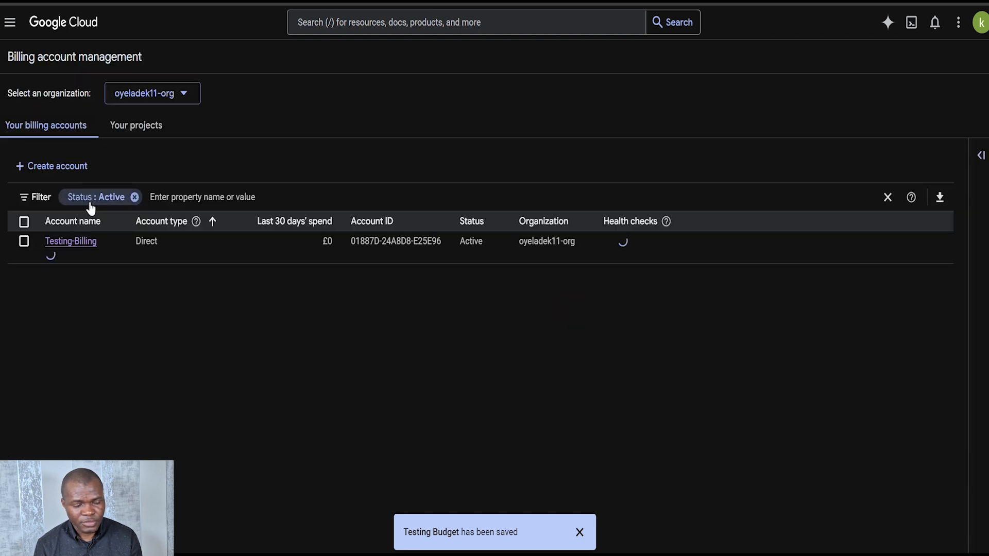
click(145, 132)
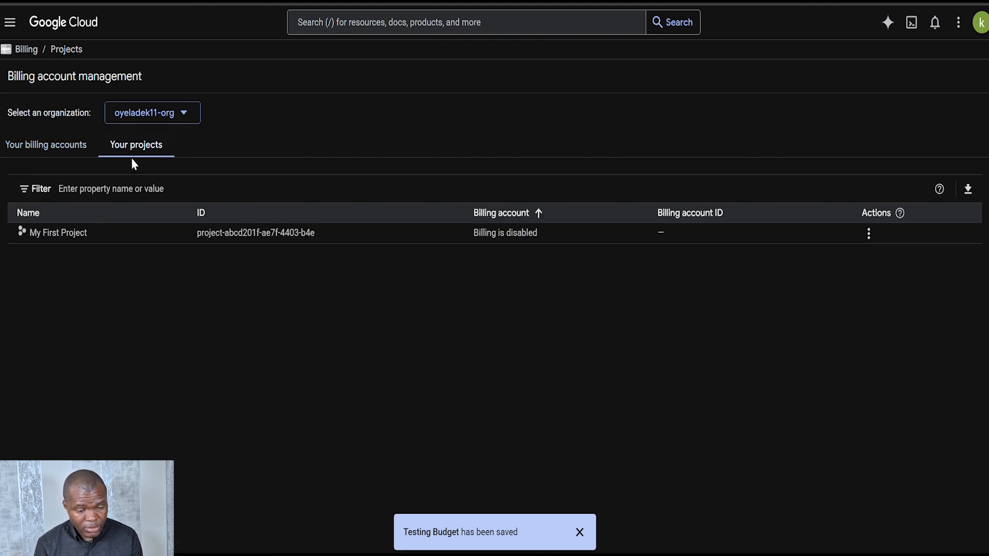
click(152, 112)
click(150, 175)
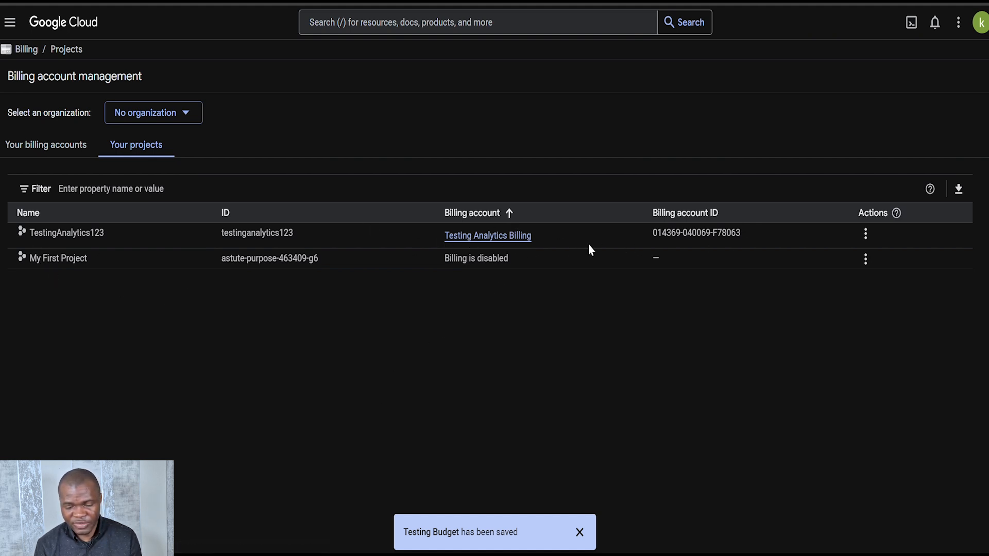
Change the billing account of the TestingAnalytics123 project to Testing-Billing
click(865, 236)
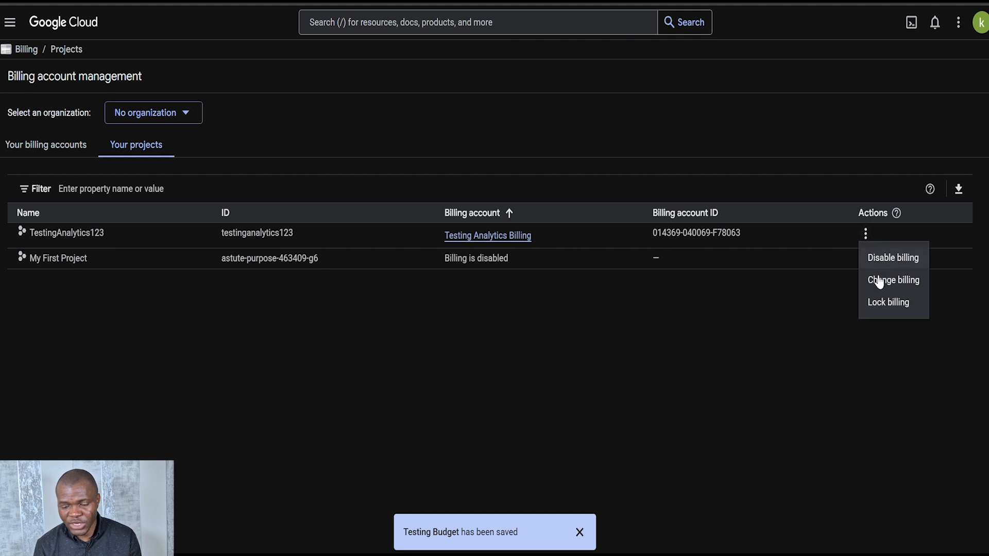
click(435, 230)
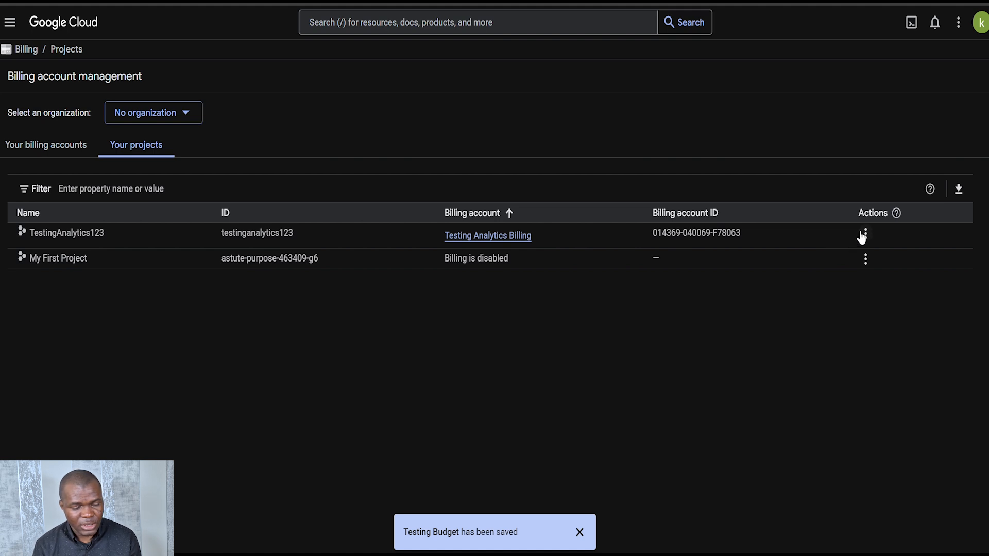
click(870, 245)
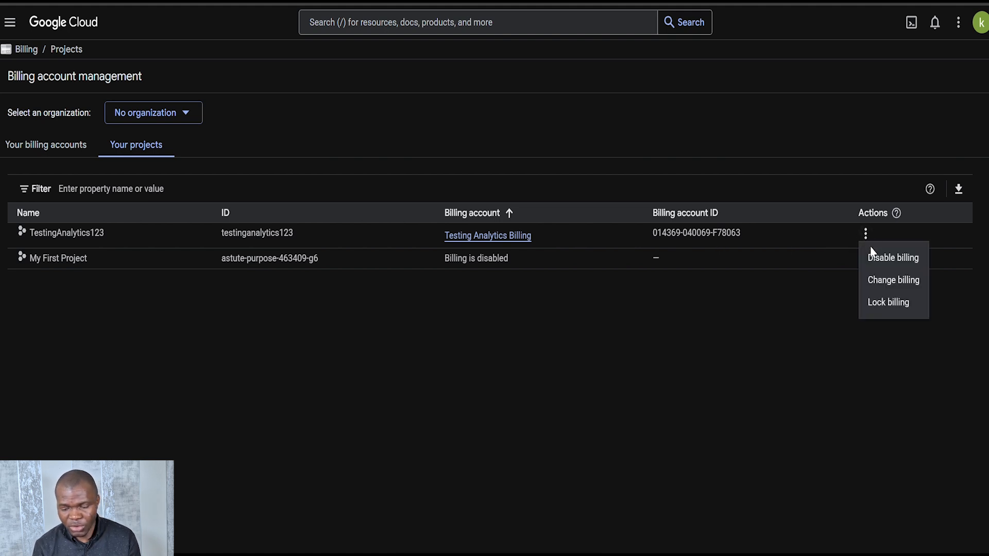
click(897, 292)
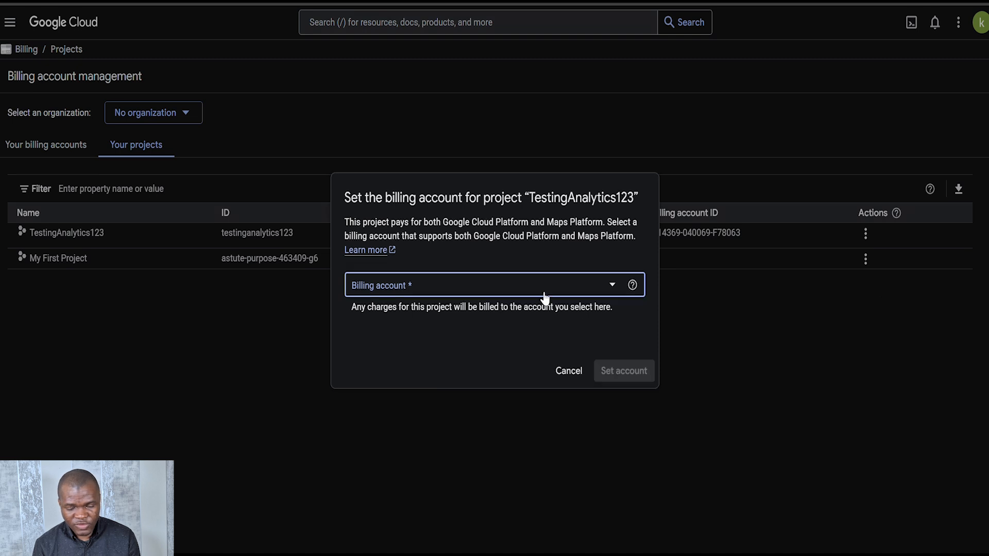
click(592, 292)
click(404, 360)
click(618, 372)
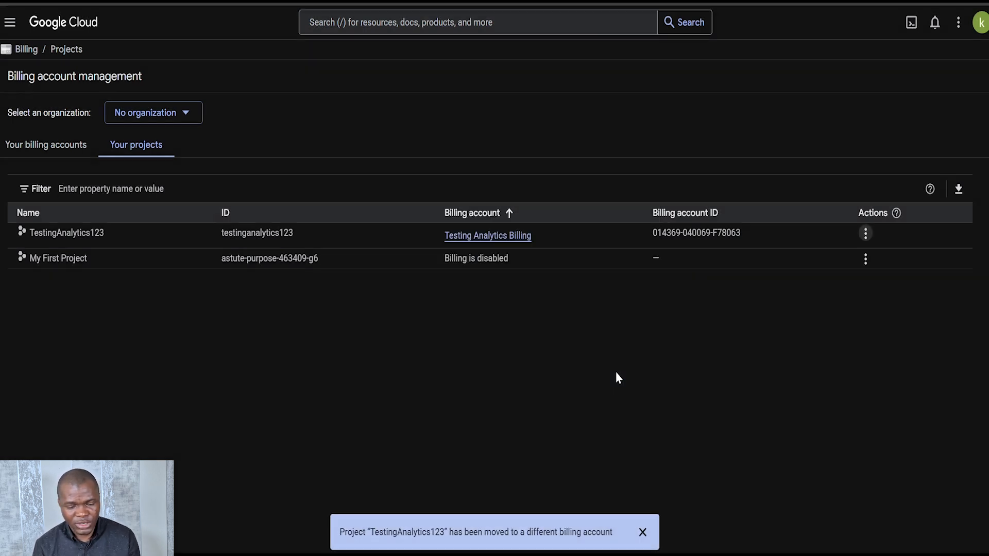
Go to BigQuery Studio and select the TestingAnalytics123 project
click(10, 22)
scroll(66, 345, down, 4)
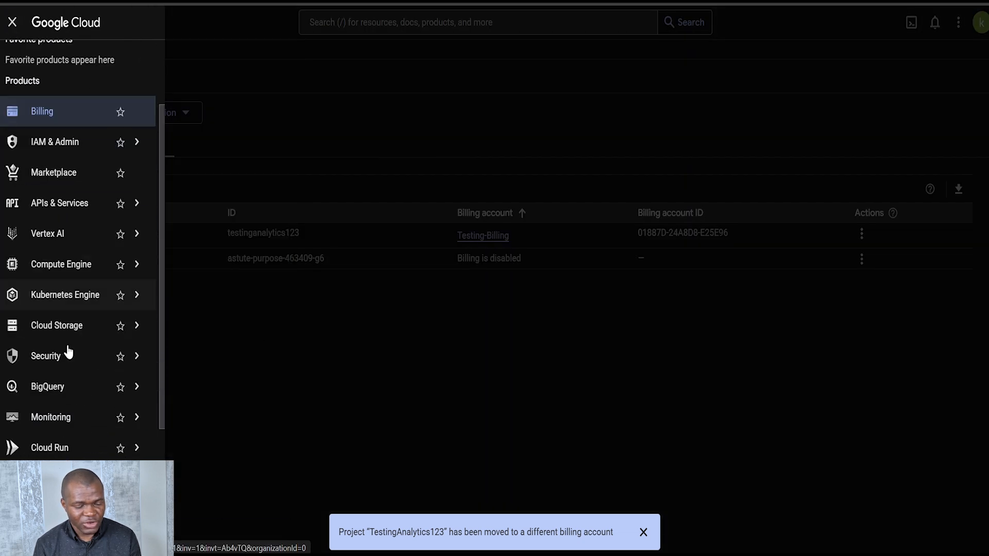
mouse_move(62, 321)
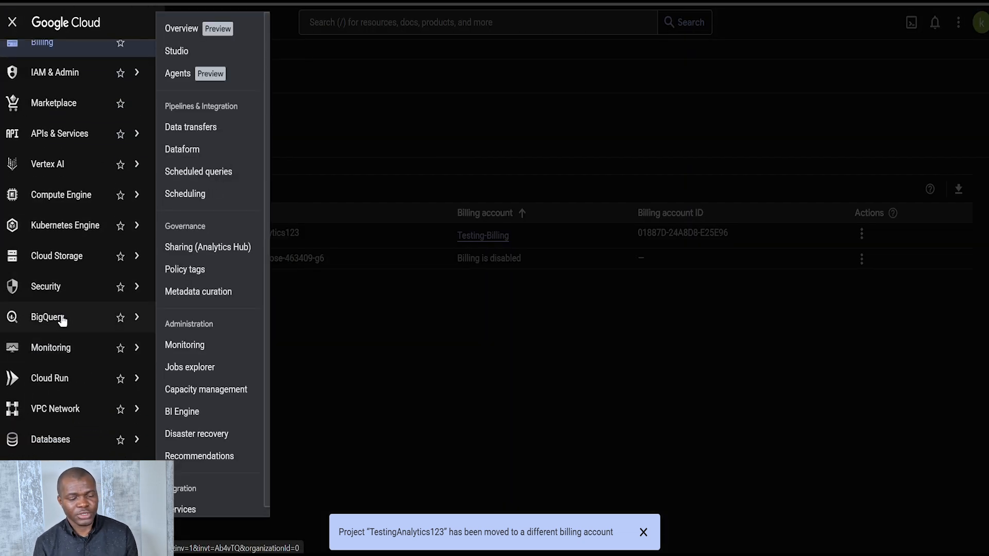
click(62, 320)
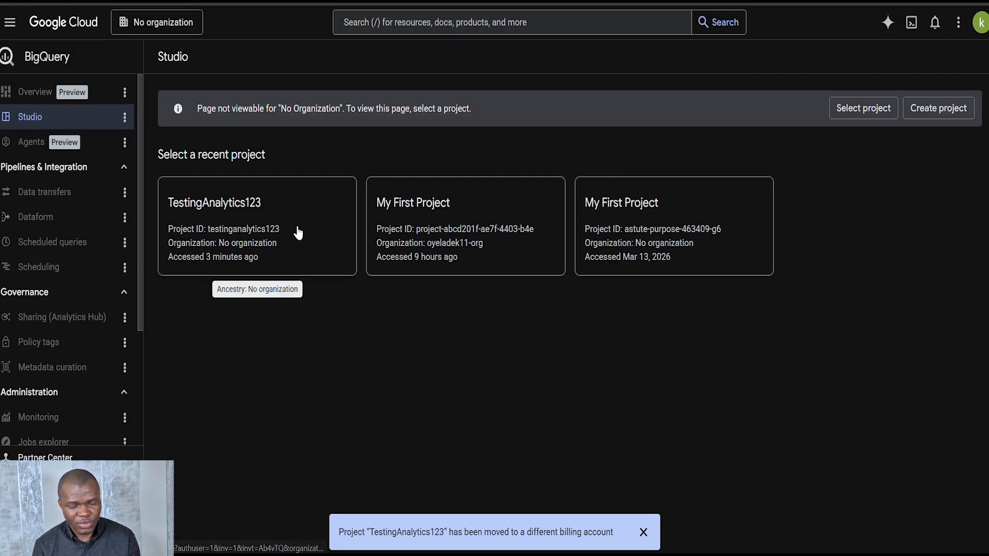
click(268, 218)
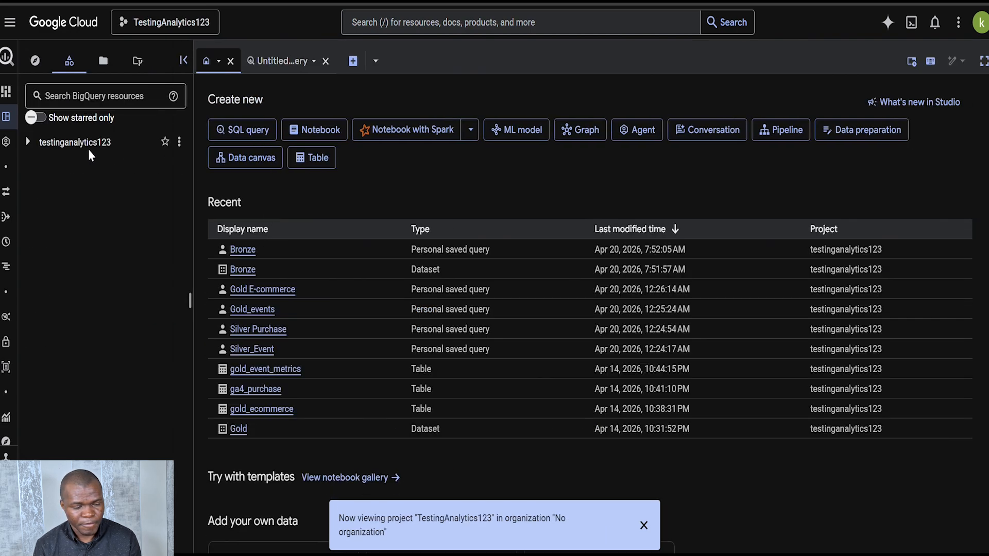
Open the saved Bronze query from the classic queries of the testinganalytics123 project
click(29, 141)
click(39, 203)
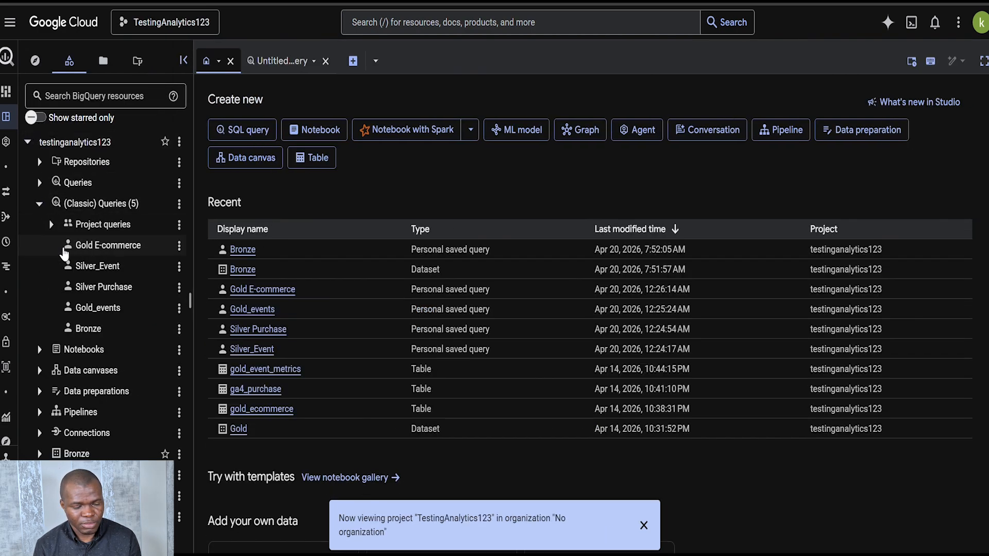
click(92, 247)
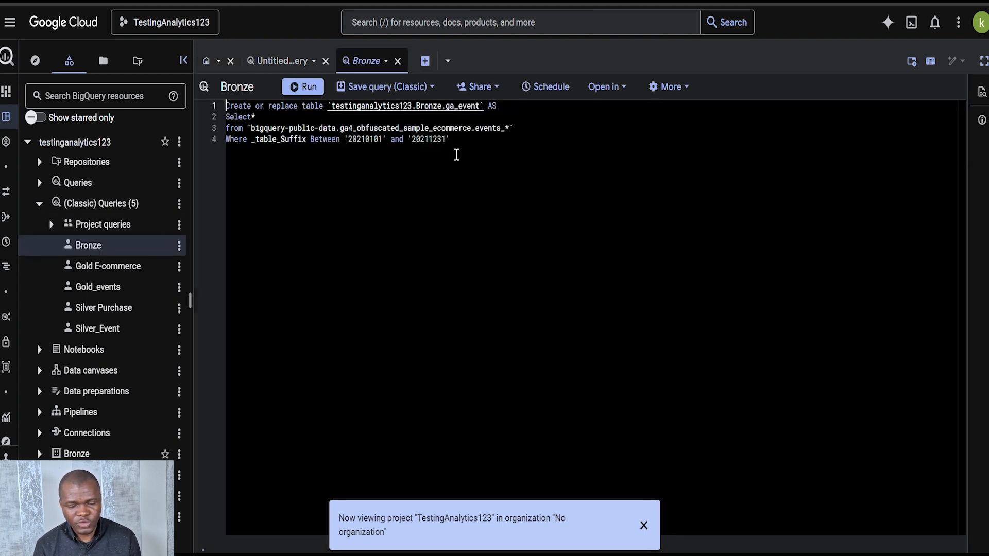
click(456, 154)
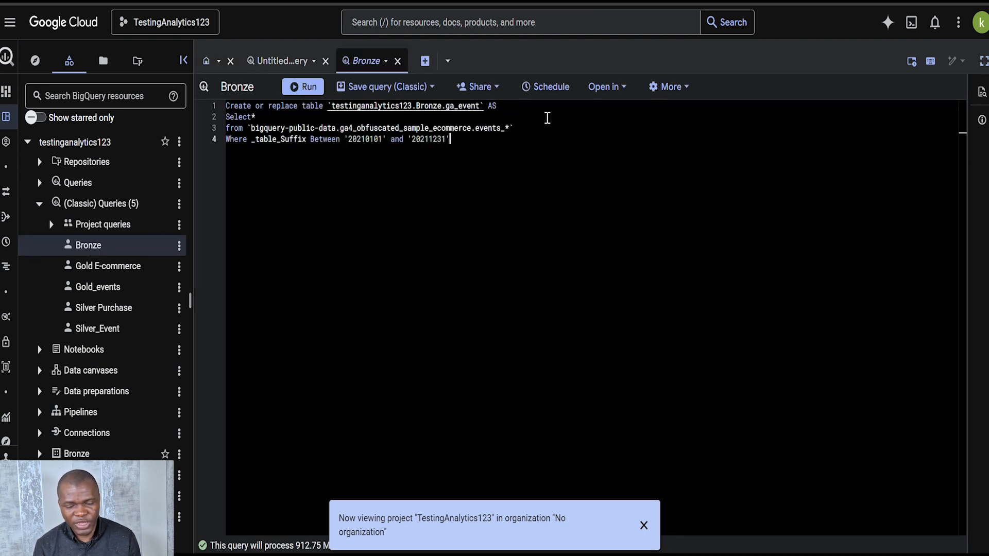
Create a scheduled query named Bronze that repeats in Days at 6:00 UTC, starting now, and save it
click(545, 88)
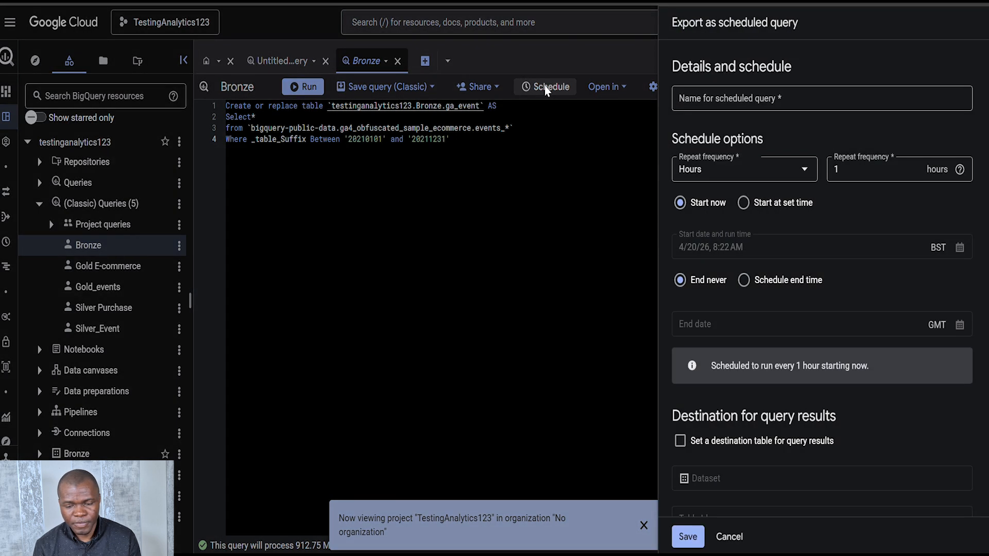
click(800, 102)
text(Bronze)
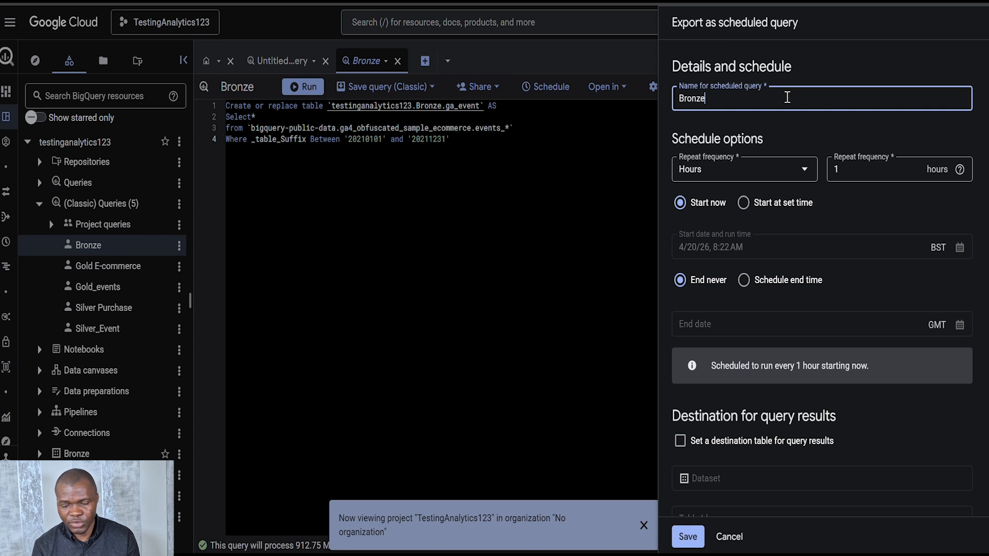
click(787, 175)
click(739, 222)
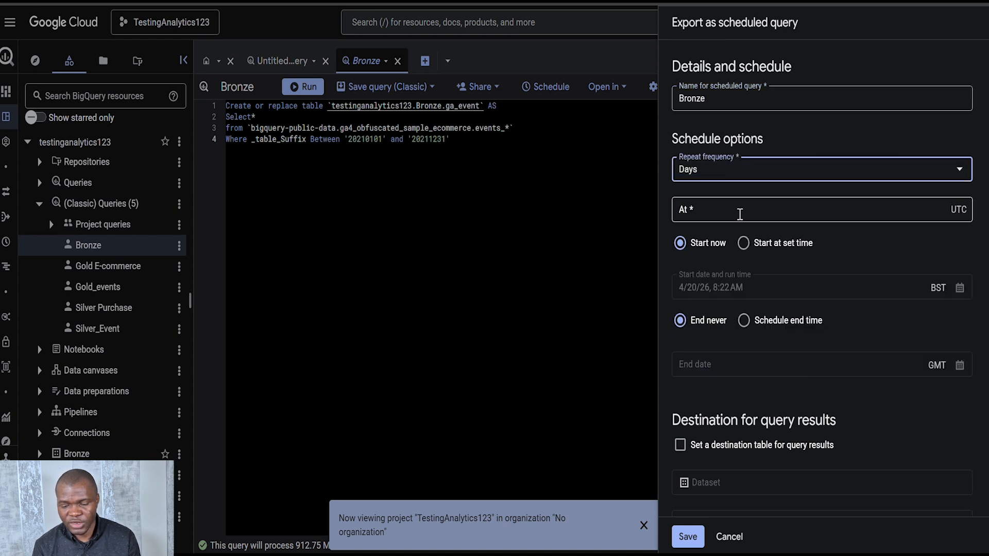
click(801, 257)
text(6:00)
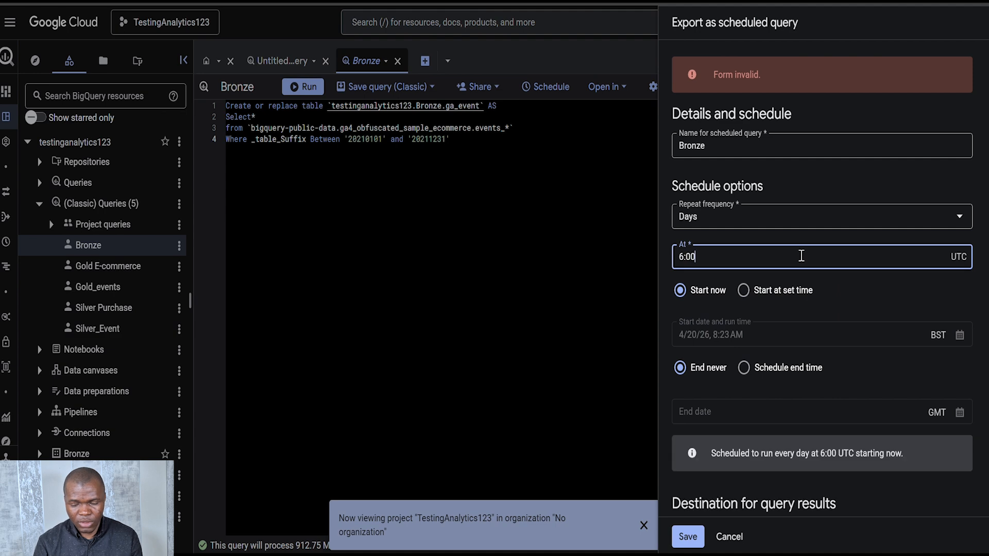
scroll(802, 256, down, 12)
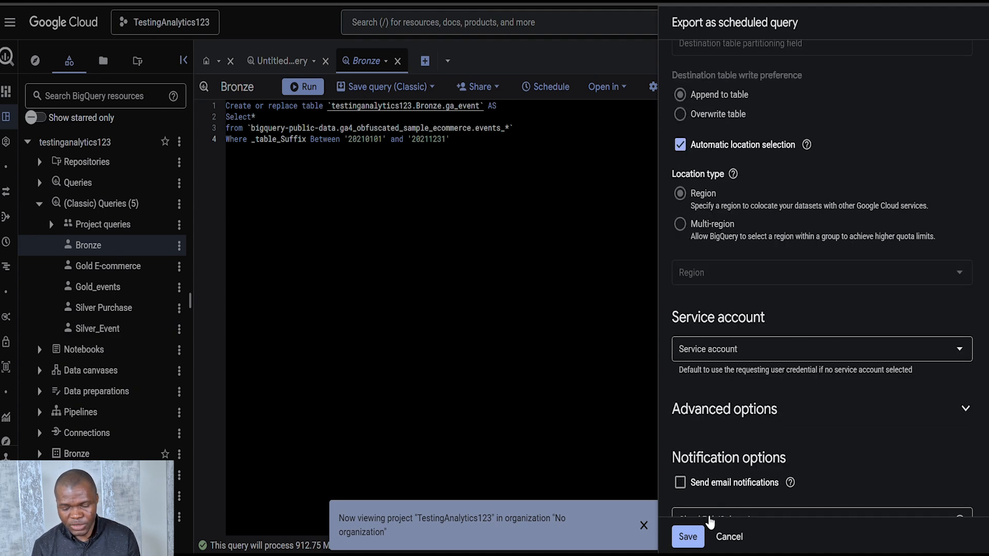
click(688, 538)
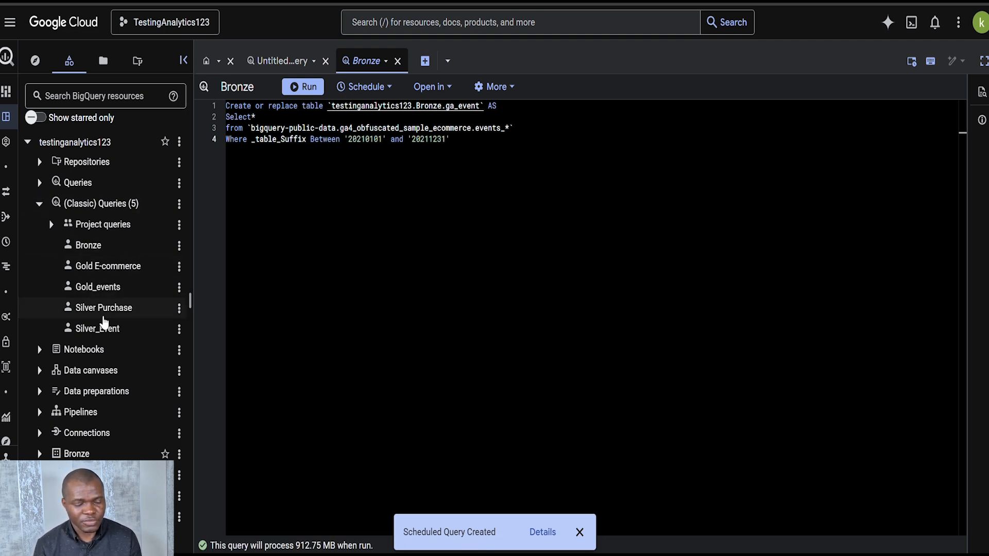
Open the saved Silver_Event query and start a schedule for it named Silver_Event
click(99, 332)
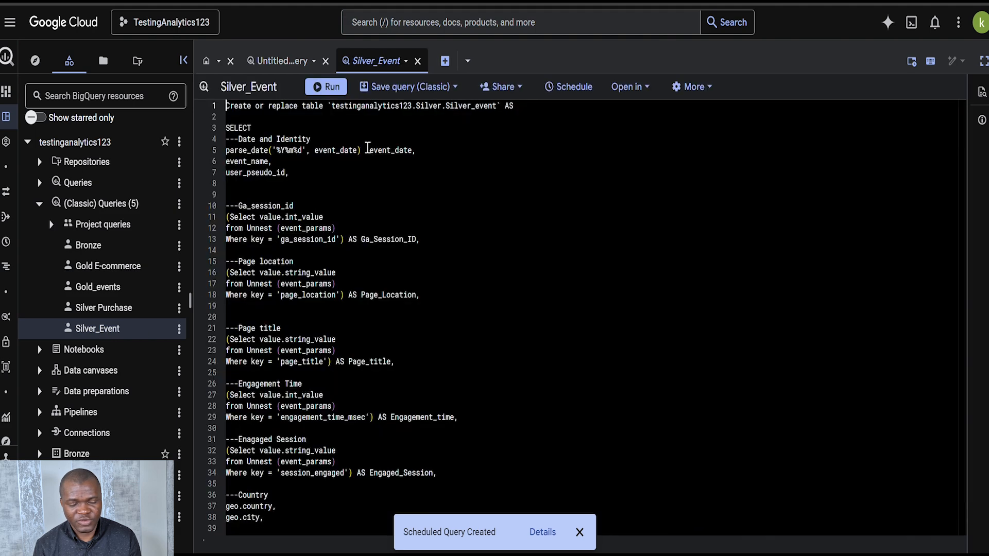
scroll(323, 409, down, 1)
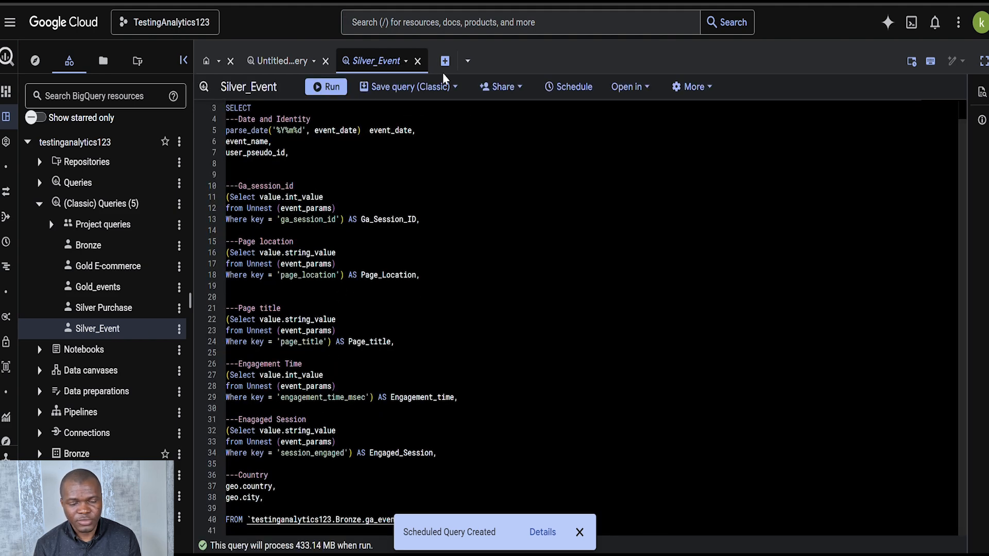
click(563, 95)
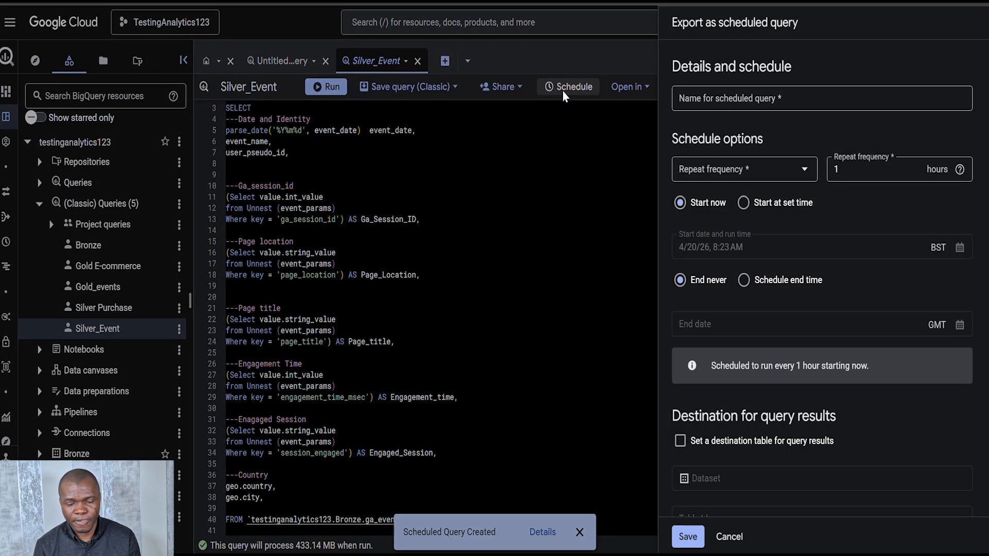
click(767, 98)
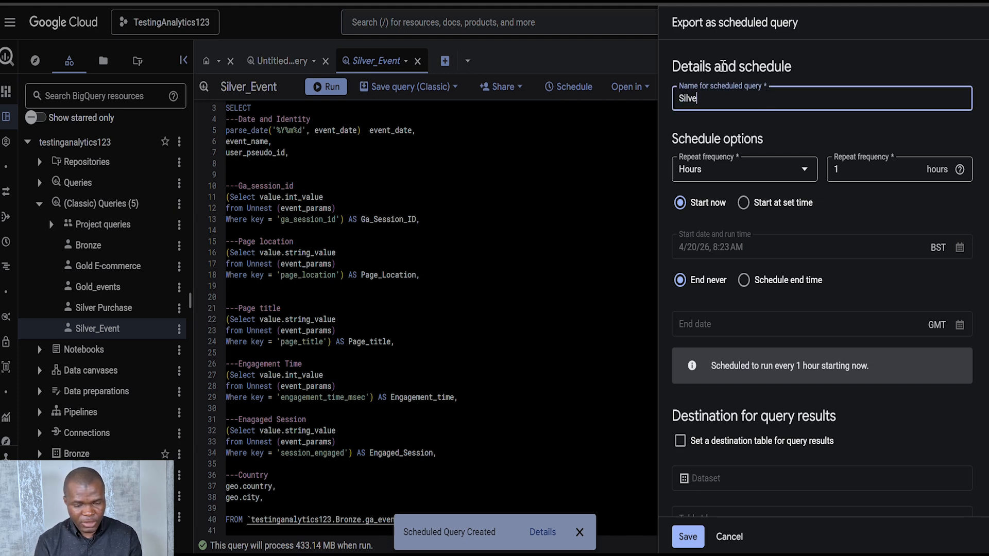
text(Silver_Event)
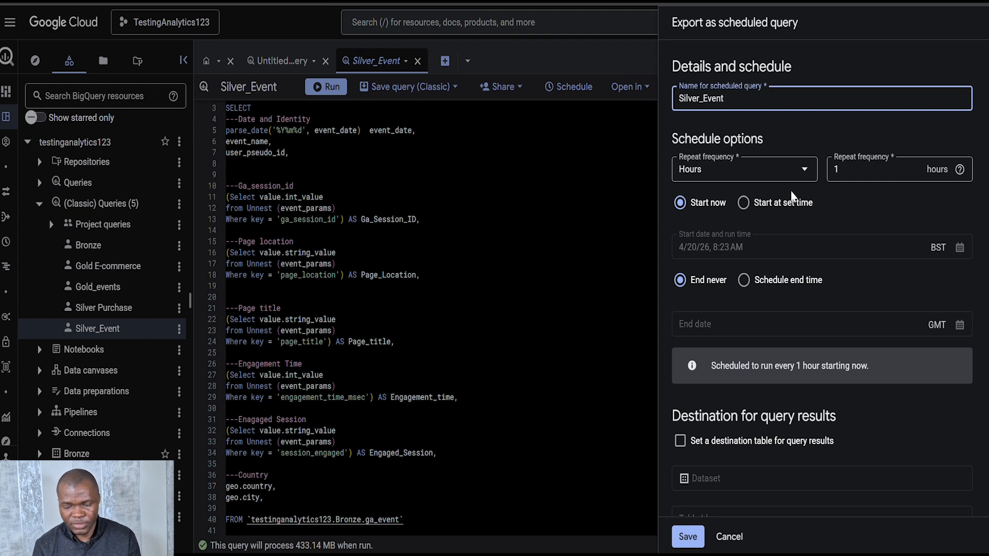
Set the Silver_Event schedule to repeat in Days at 6:05 UTC and save it
click(783, 170)
click(742, 221)
click(713, 257)
text(6:05)
scroll(719, 361, down, 8)
scroll(713, 476, down, 1)
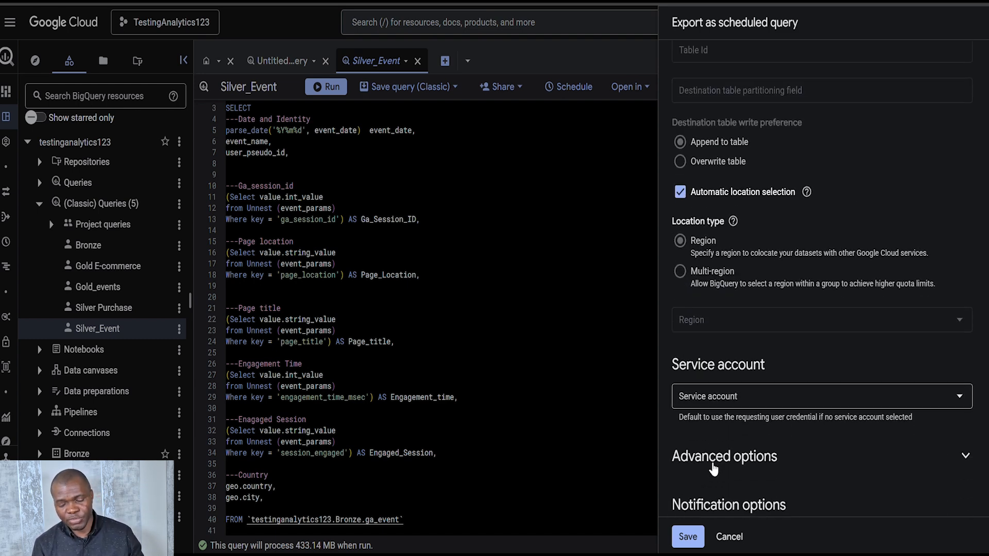
click(699, 533)
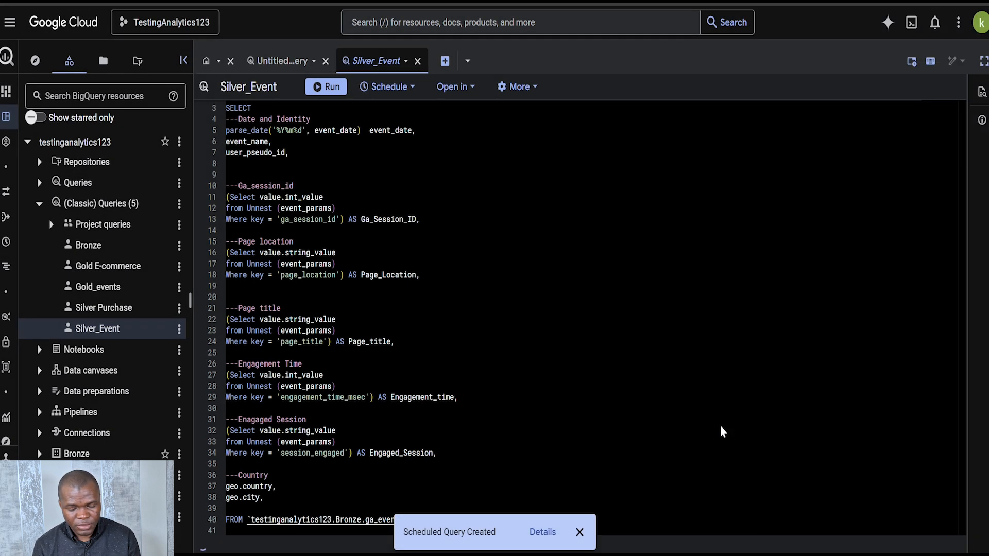
Open the saved Silver Purchase query and start a schedule for it named Silver Purchase
click(135, 315)
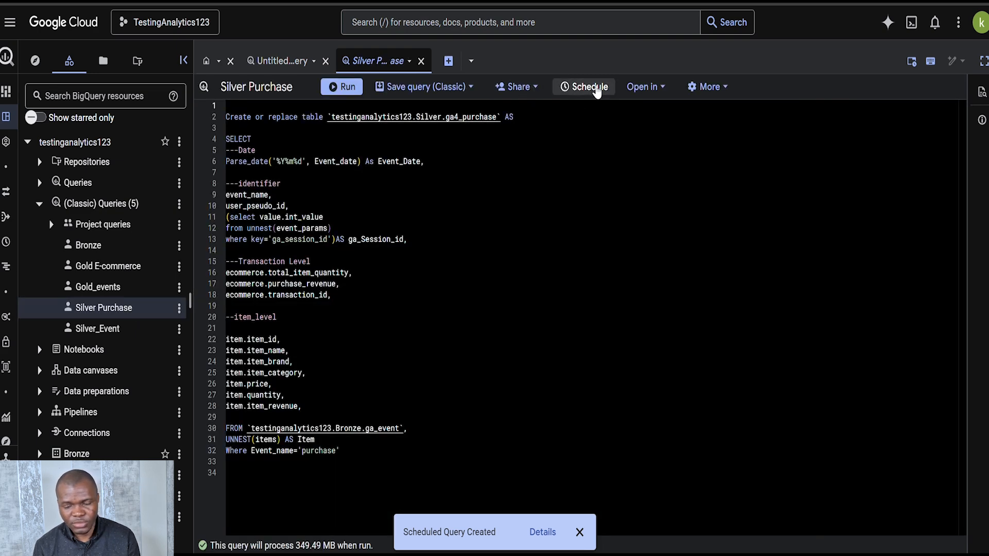
click(595, 88)
click(786, 96)
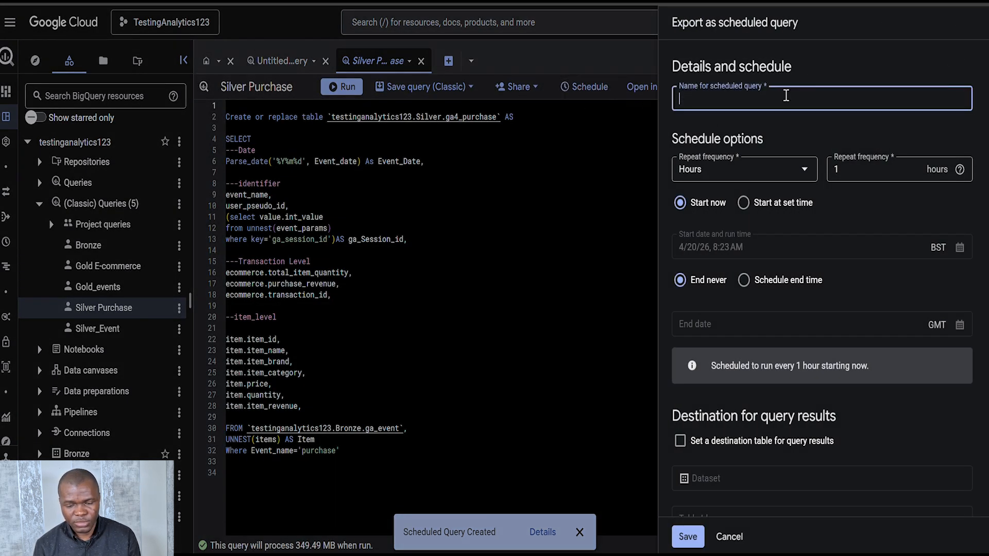
text(Silver )
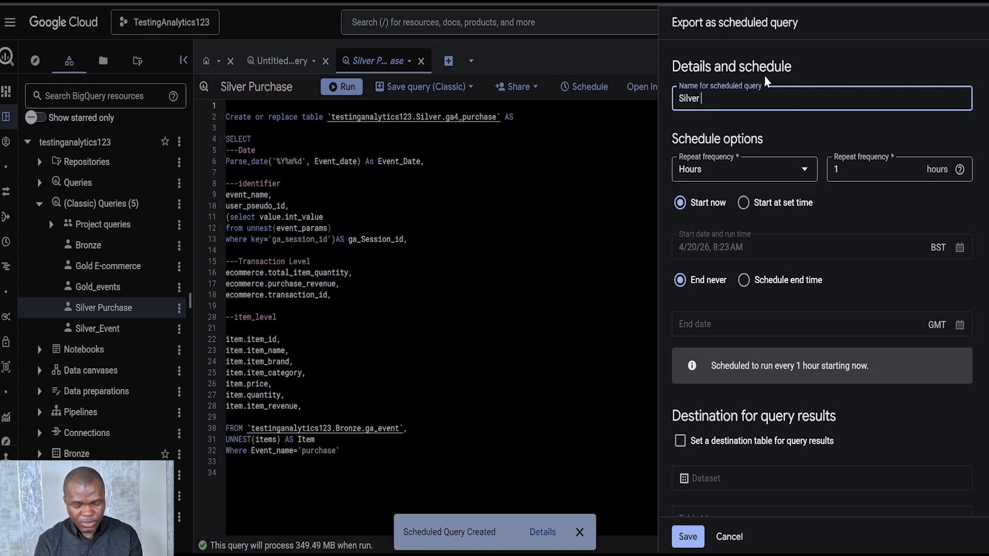
text(Purchase)
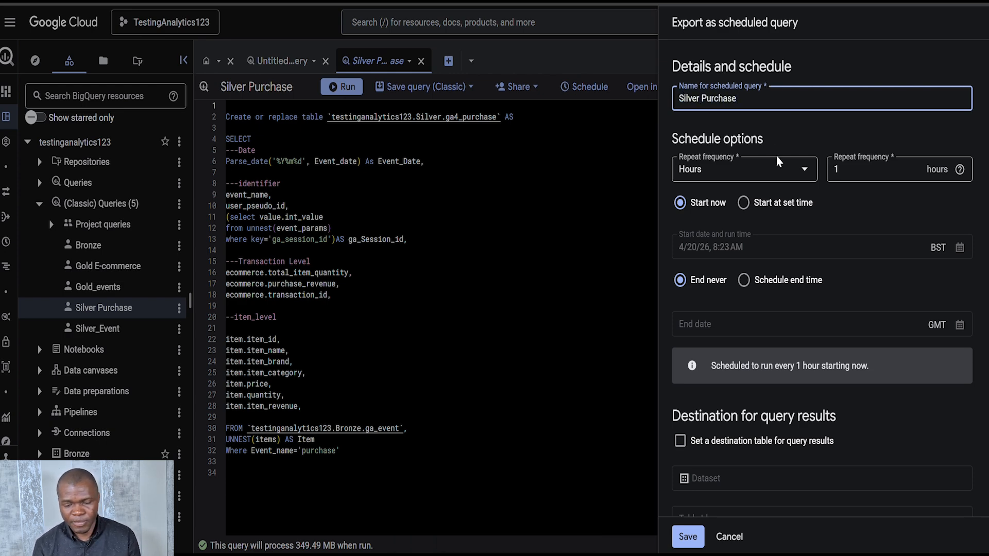
Set the Silver Purchase schedule to repeat in Days at 6:15 UTC and save it
click(721, 170)
click(713, 220)
click(867, 254)
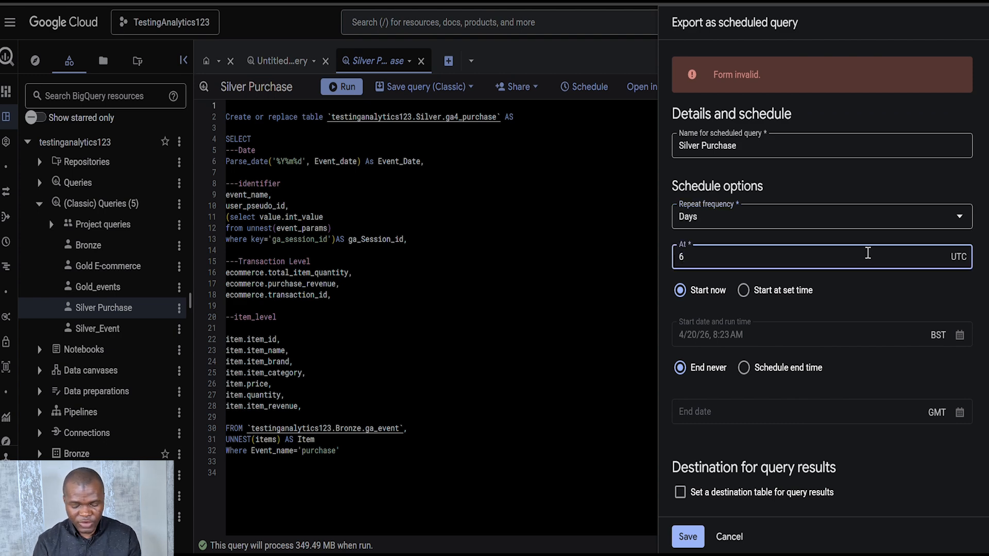
text(6:15)
scroll(781, 294, down, 7)
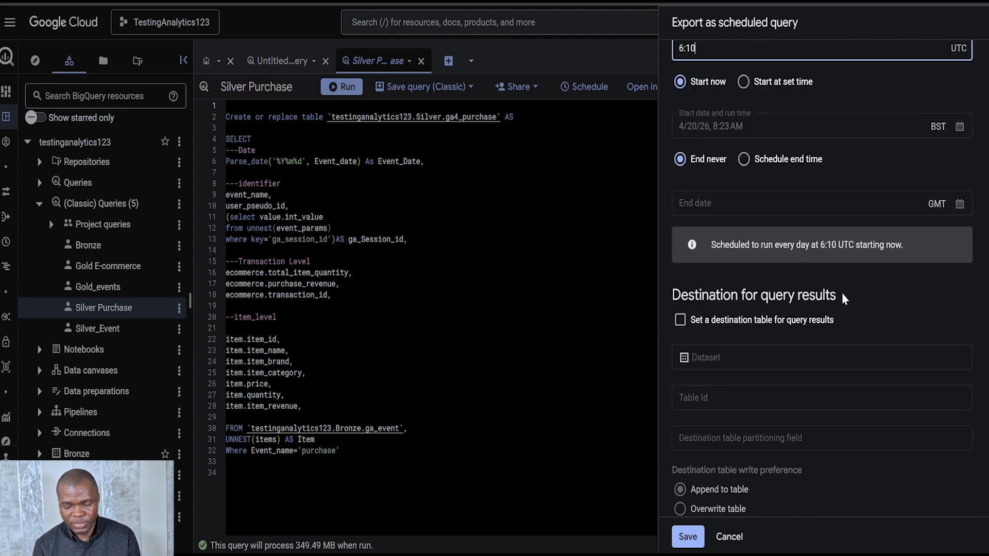
click(693, 537)
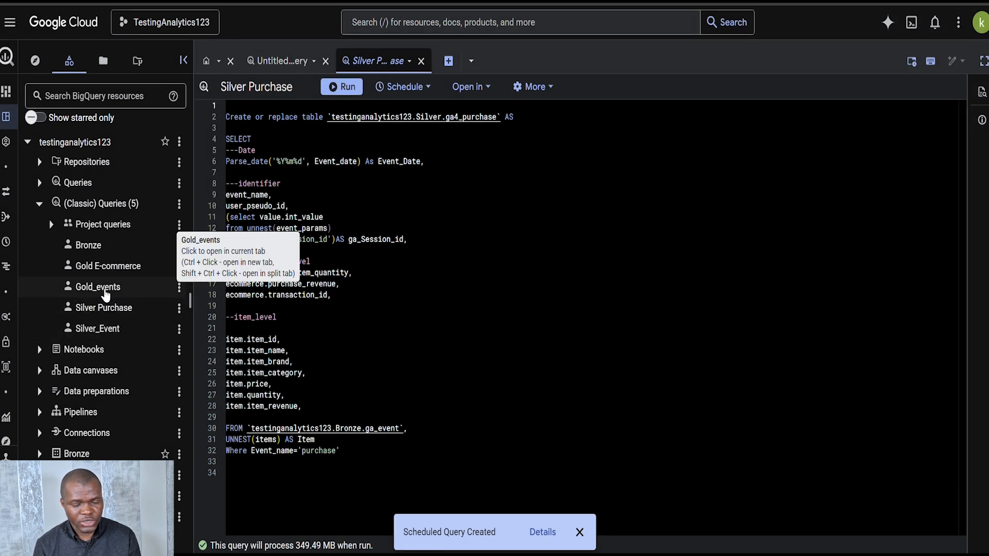
Open the saved Gold_events query and start a schedule for it named Gold_Event
click(104, 292)
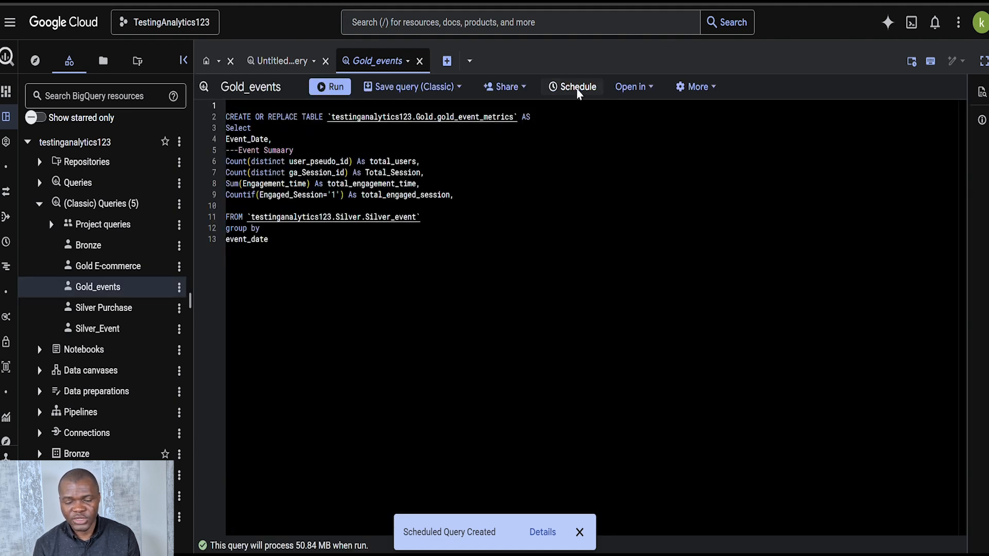
click(575, 89)
click(778, 97)
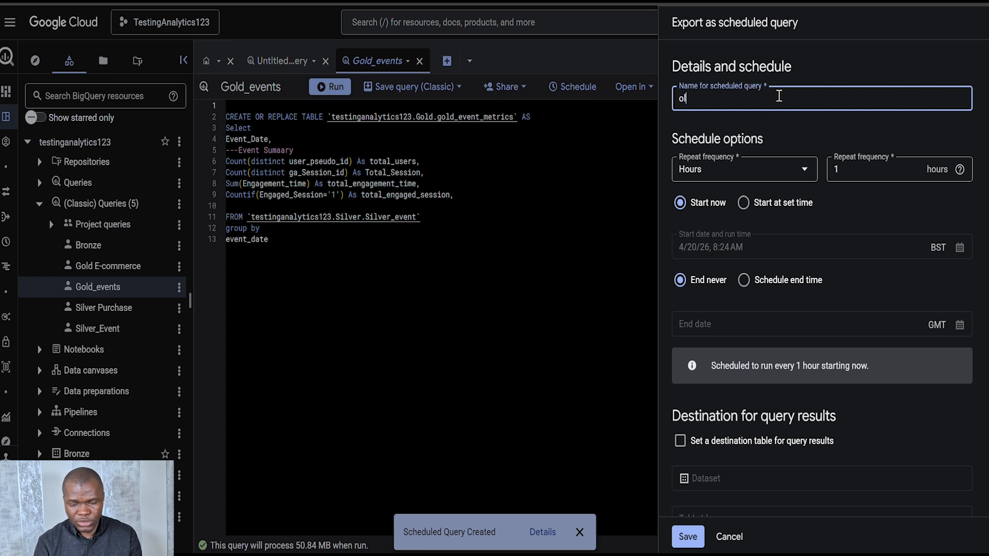
text(Gold_Event)
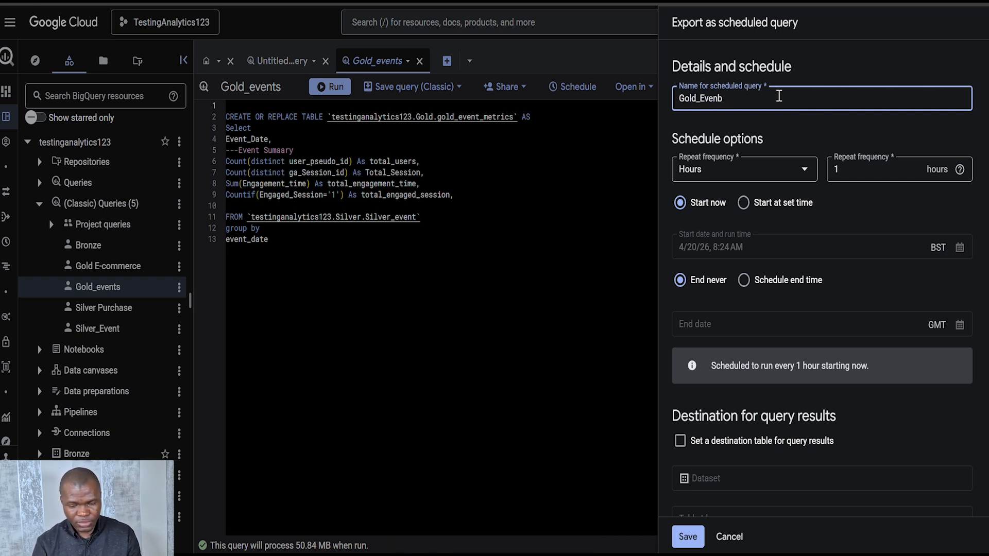
Set the Gold_Event schedule to repeat in Days at 6:15 UTC and save it
click(768, 176)
click(723, 223)
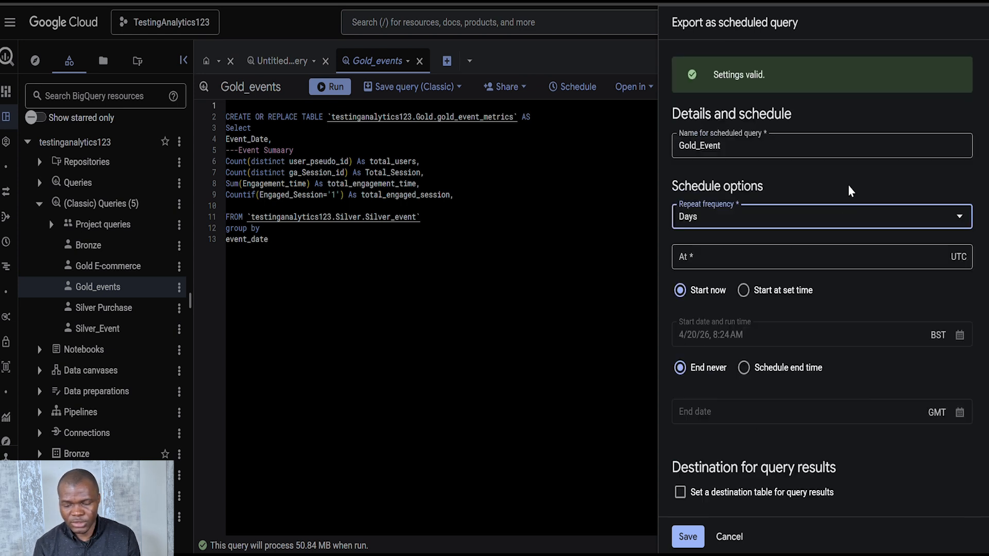
click(711, 260)
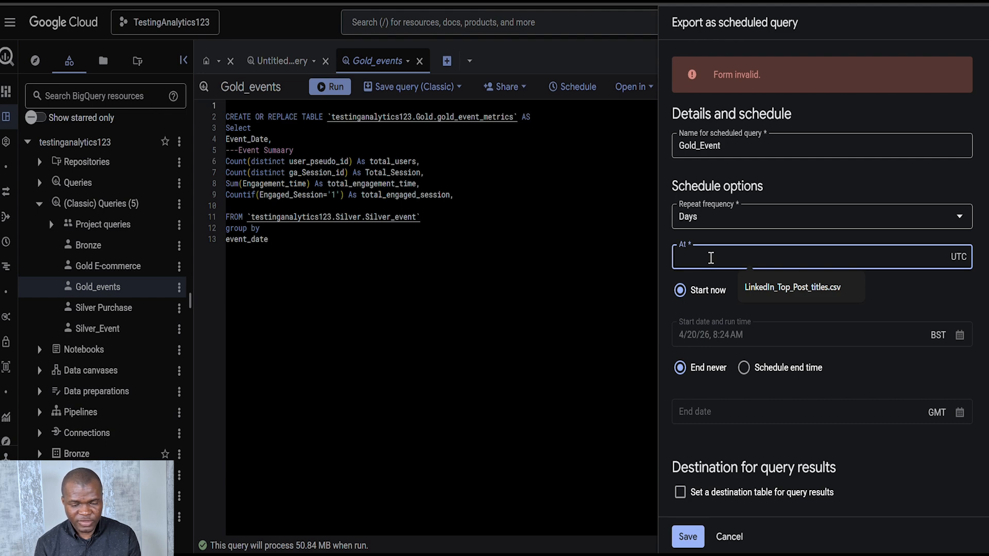
text(6:15)
scroll(710, 257, down, 12)
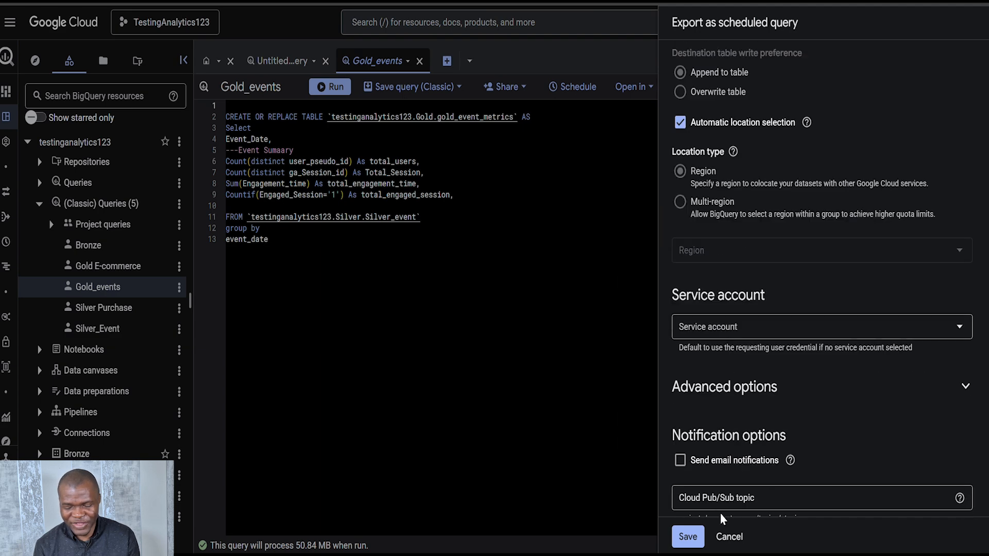
click(689, 538)
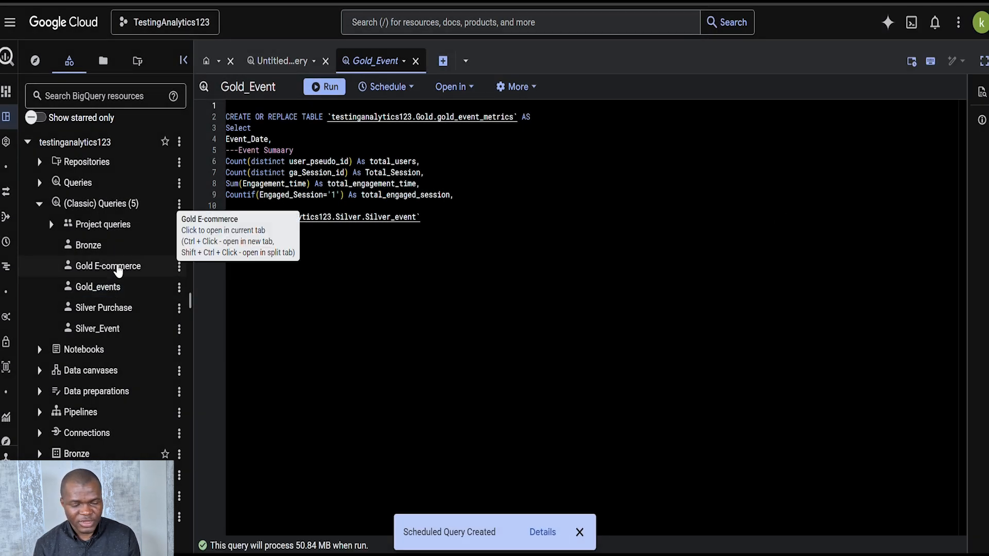
Open the saved Gold E-commerce query and start a schedule for it named Gold Ecommerce
click(118, 266)
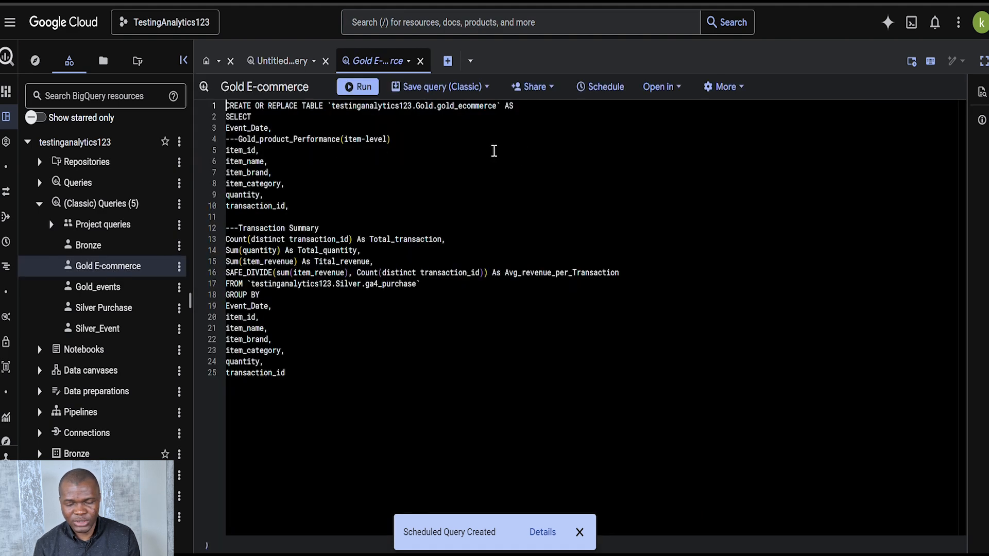
click(593, 87)
click(819, 101)
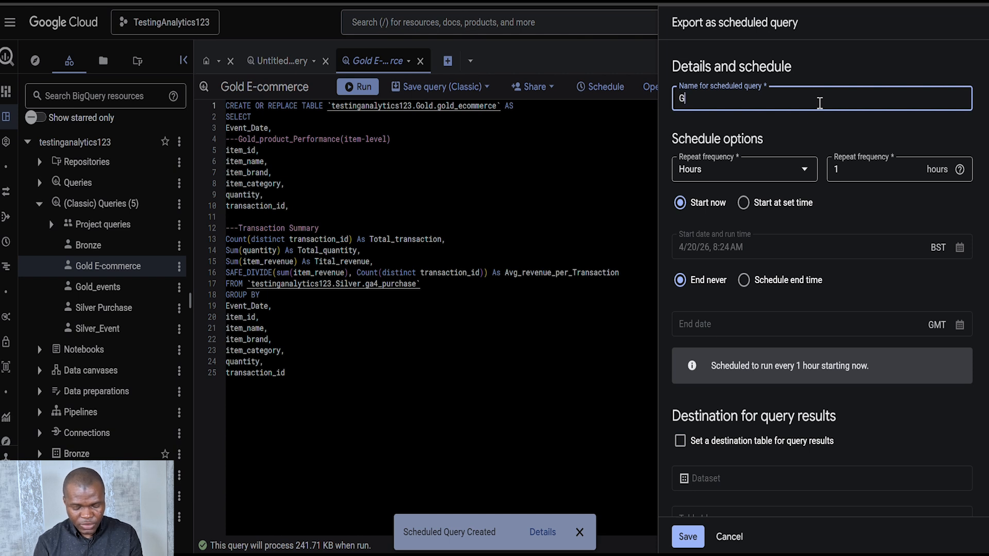
text(Gold Ecom)
text(merce)
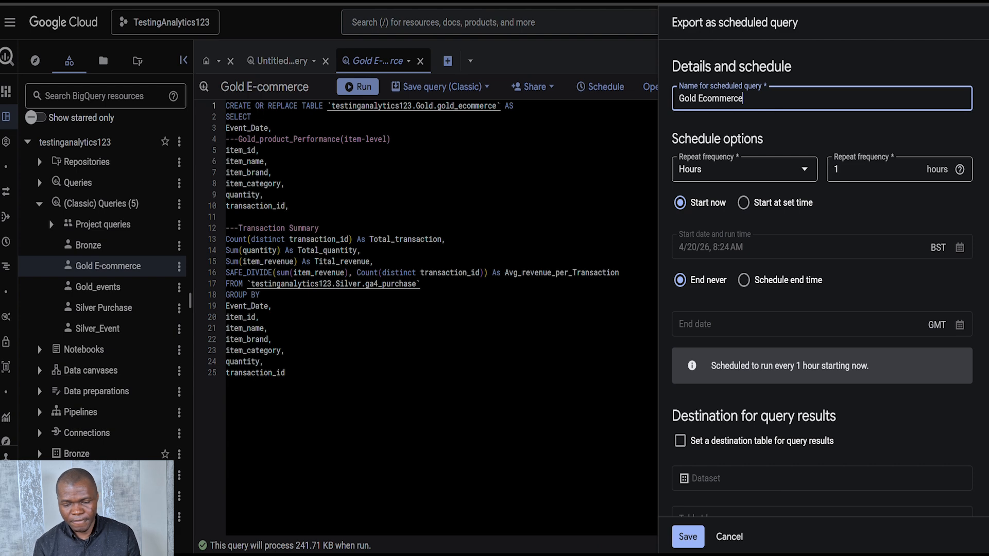
Set the Gold Ecommerce schedule to repeat in Days at 6:20 UTC and save it
click(740, 177)
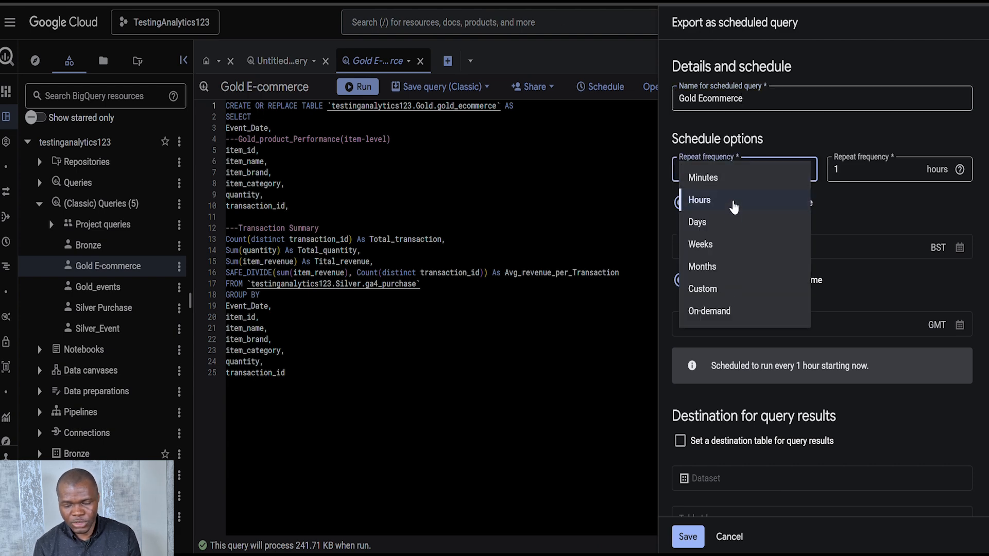
click(717, 227)
click(759, 255)
text(6)
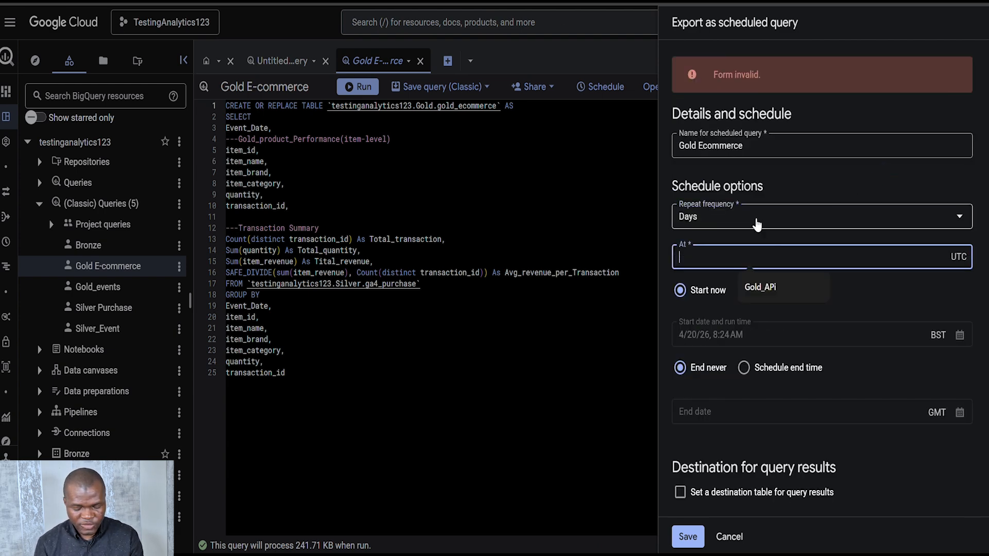
text(:20)
scroll(713, 430, down, 10)
click(688, 537)
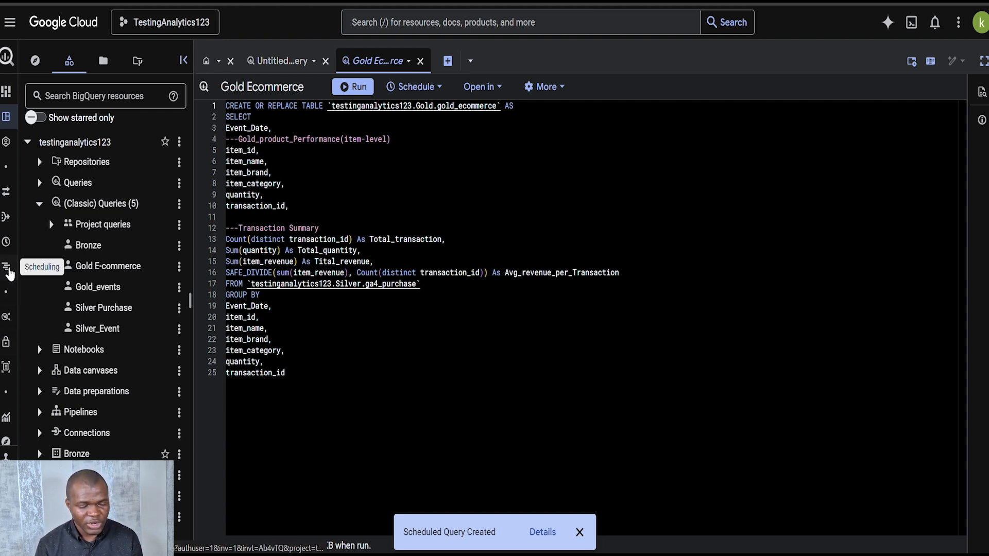
Open BigQuery's Scheduling page to review the project's scheduled queries
click(7, 268)
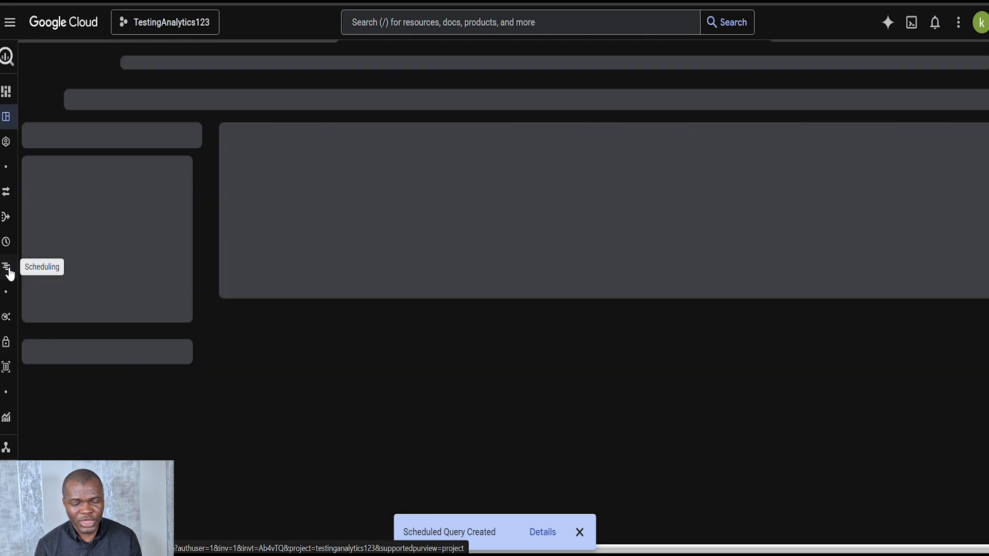